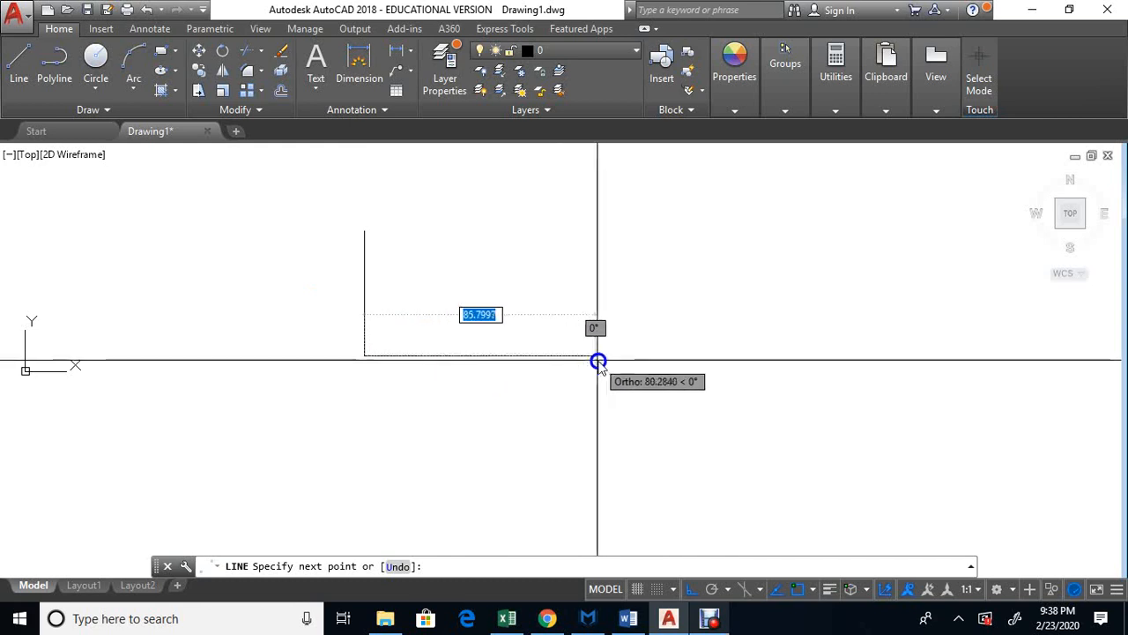
- Complete the right triangle with a horizontal base and a sloping line back to the vertical line's upper end
{"action": "left_click", "coordinate": [613, 355]}
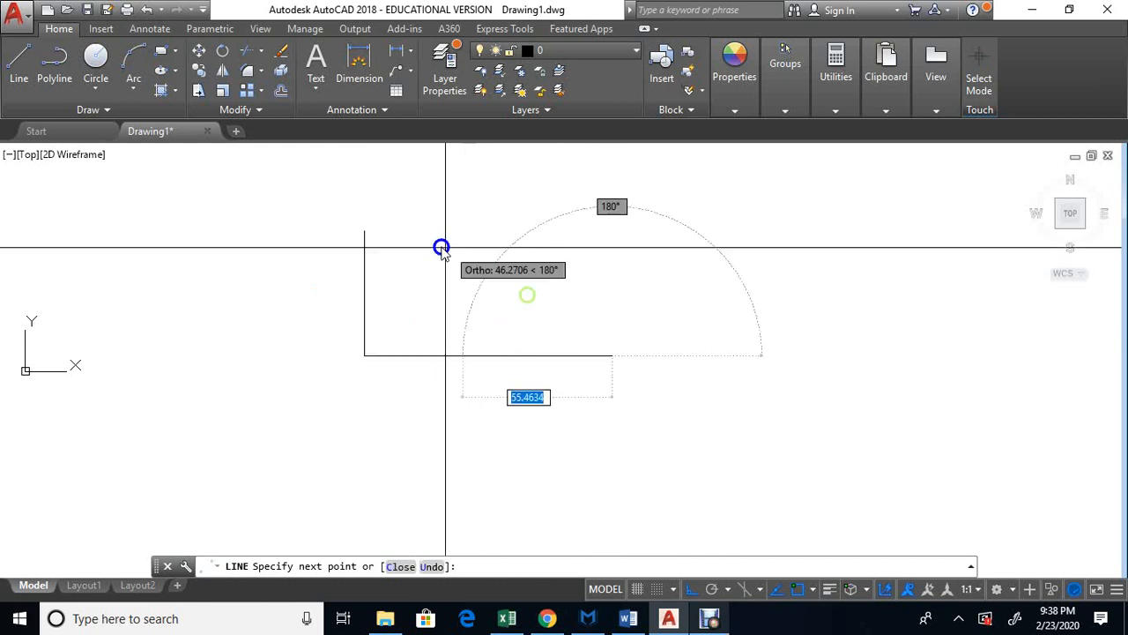
{"action": "left_click", "coordinate": [365, 231]}
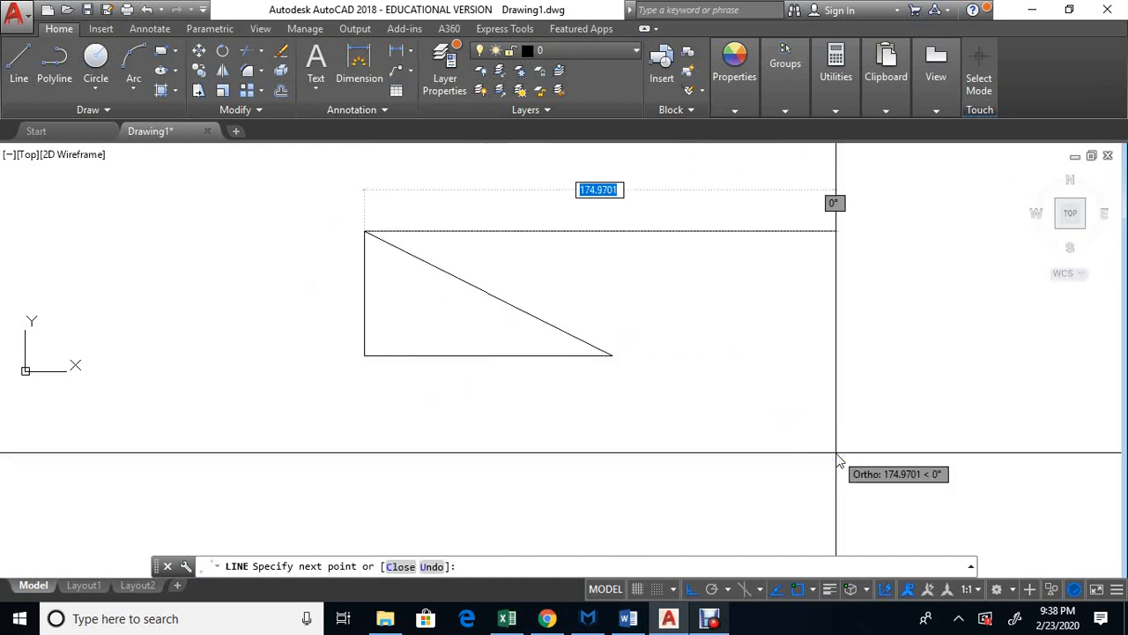
{"action": "key", "text": "Return"}
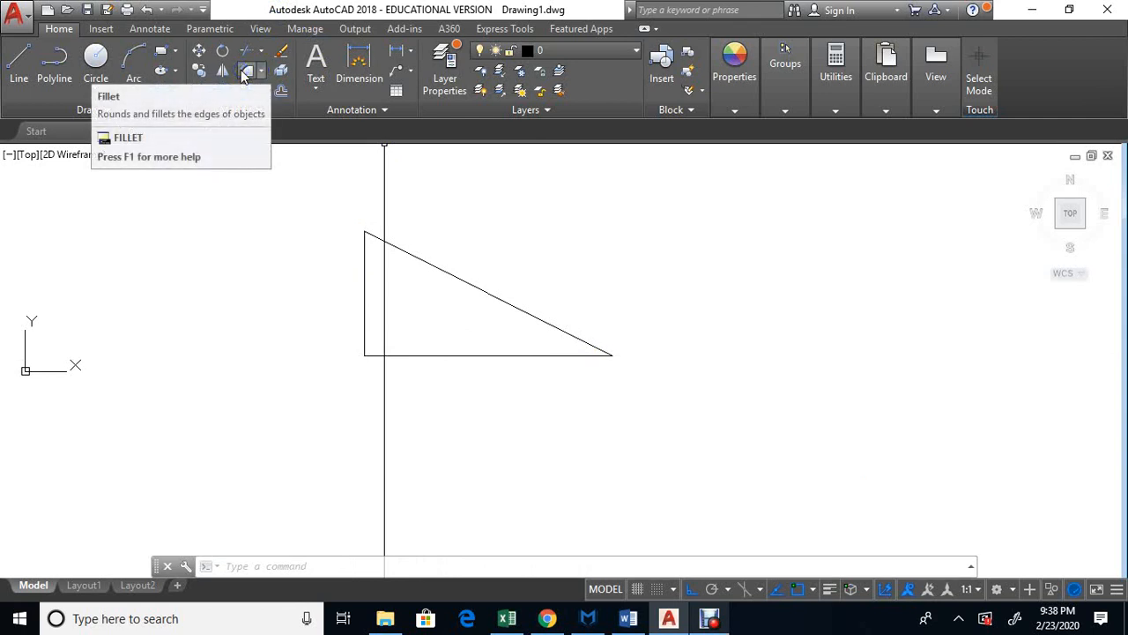
- Fillet the triangle's top corner between the vertical and sloping lines with a radius of 2
{"action": "left_click", "coordinate": [182, 111]}
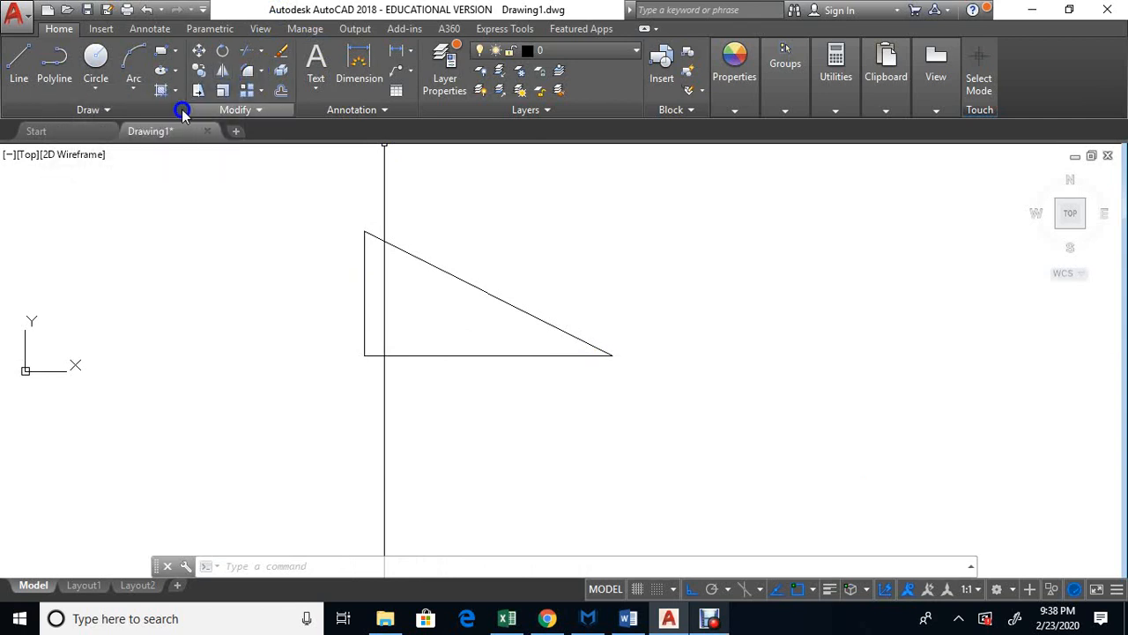
{"action": "left_click", "coordinate": [247, 75]}
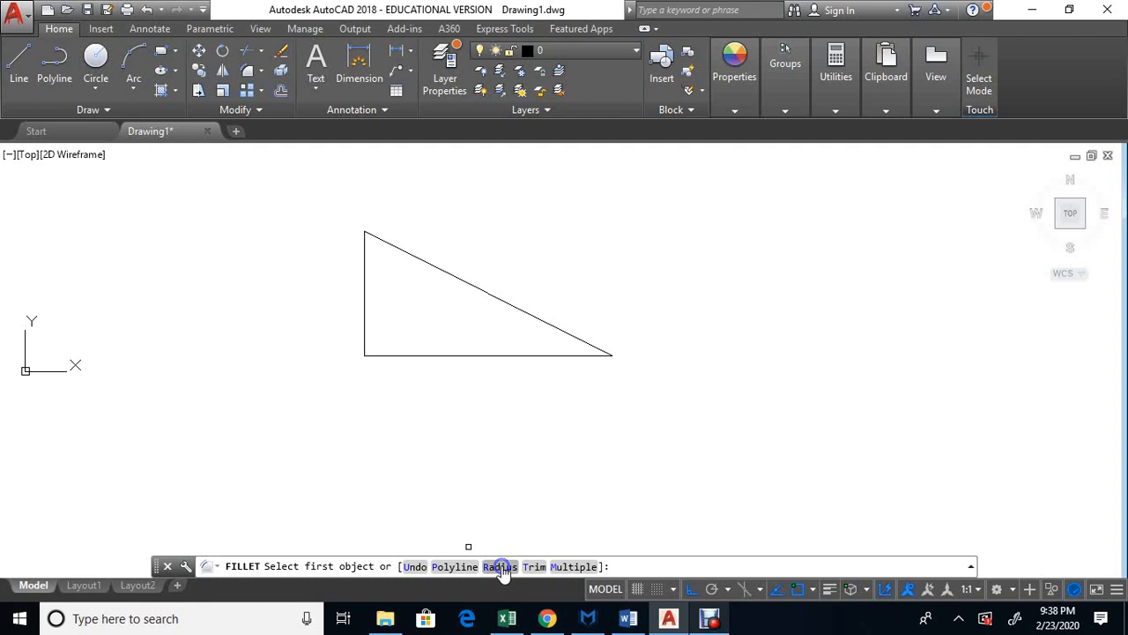
{"action": "left_click", "coordinate": [500, 566]}
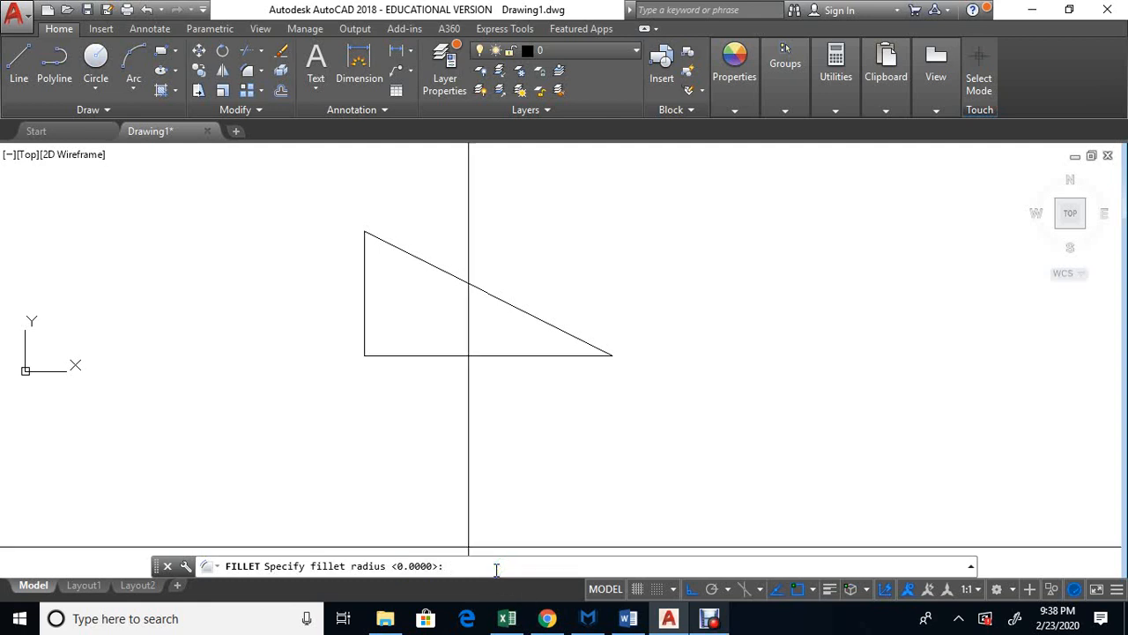
{"action": "type", "text": "2"}
{"action": "key", "text": "Return"}
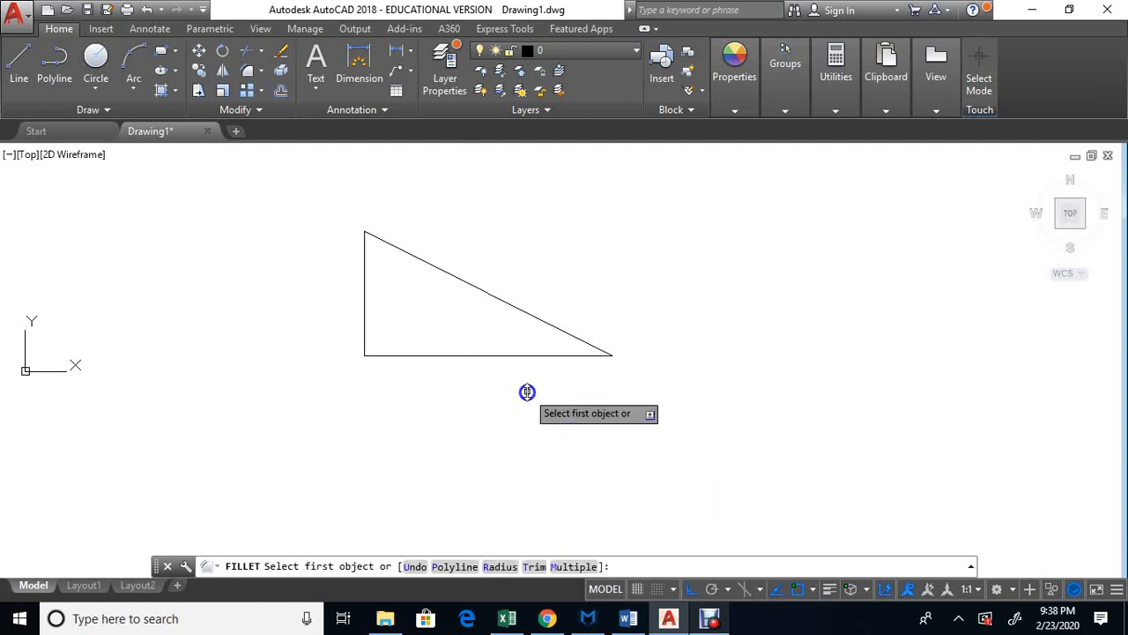
{"action": "left_click", "coordinate": [364, 274]}
{"action": "left_click", "coordinate": [395, 244]}
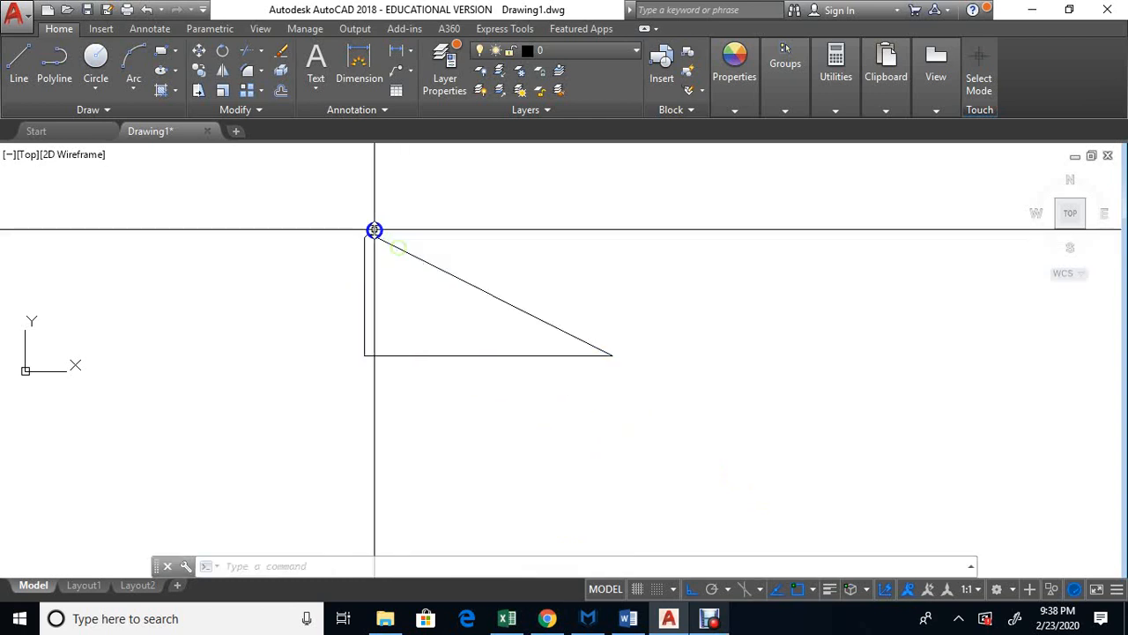
{"action": "scroll", "coordinate": [375, 230], "scroll_direction": "up", "scroll_amount": 2}
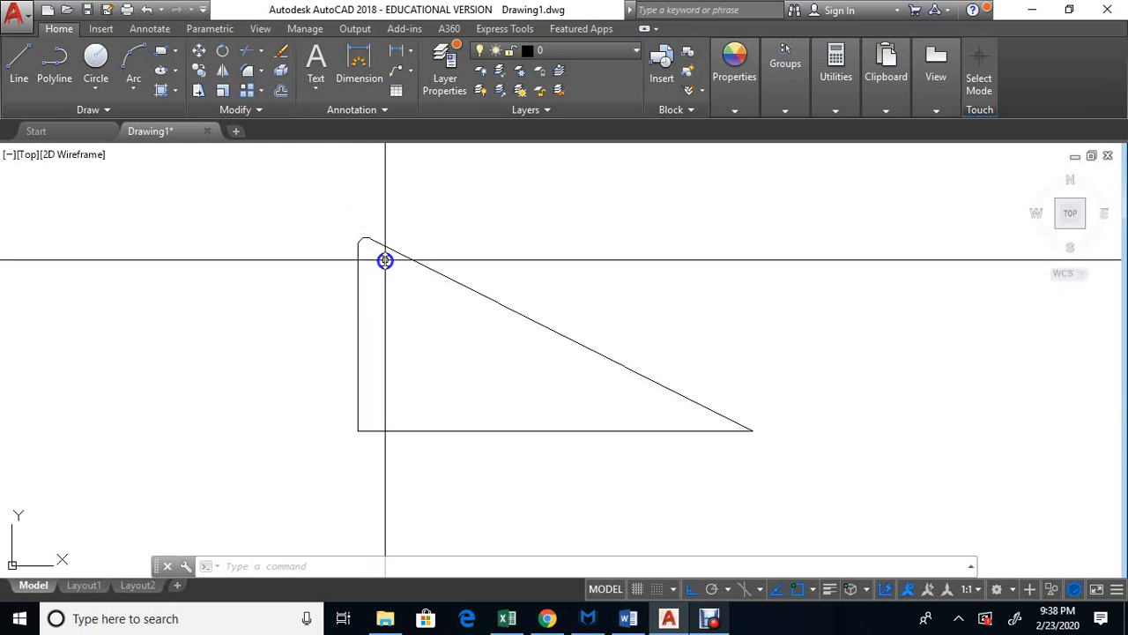
- Fillet the triangle's lower-left corner between the base and the vertical line with a radius of 5
{"action": "left_click", "coordinate": [248, 74]}
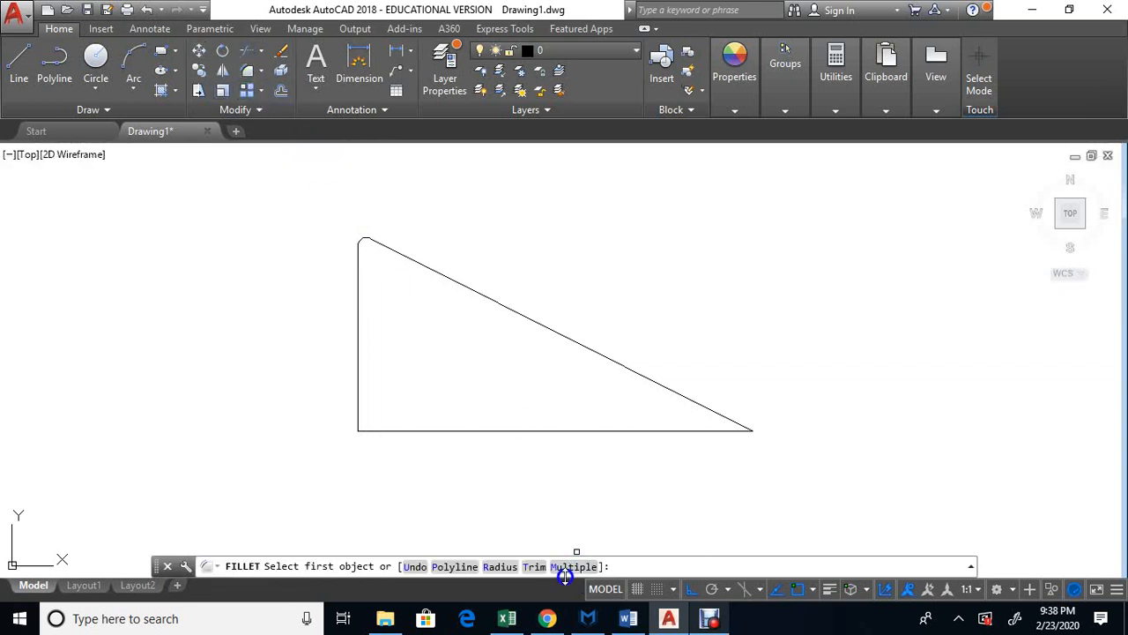
{"action": "left_click", "coordinate": [499, 566]}
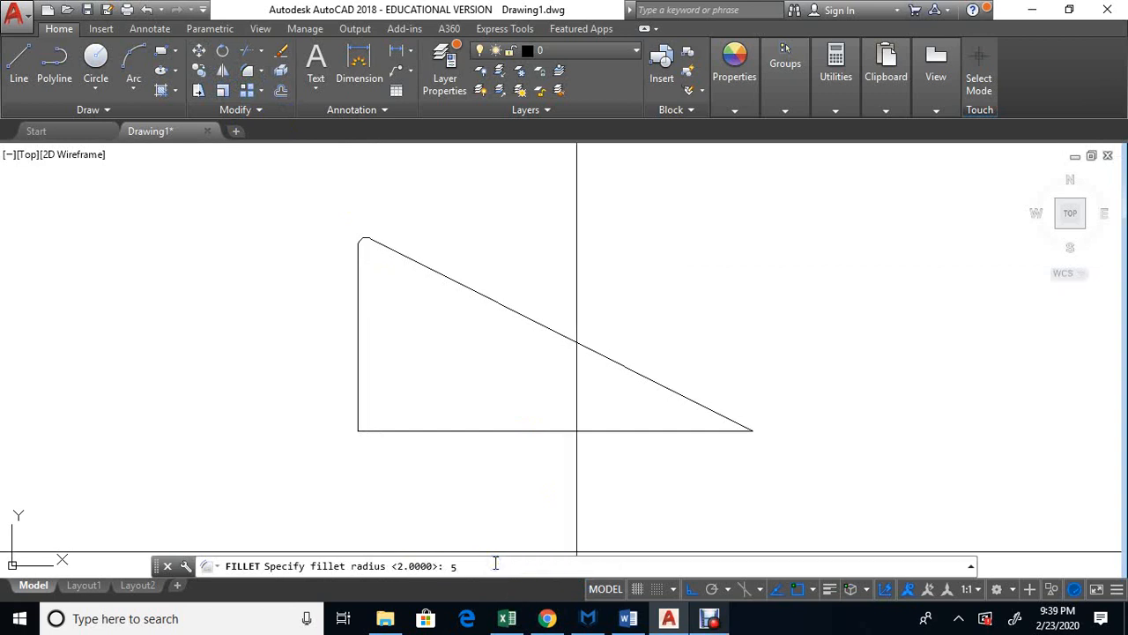
{"action": "type", "text": "5"}
{"action": "key", "text": "Return"}
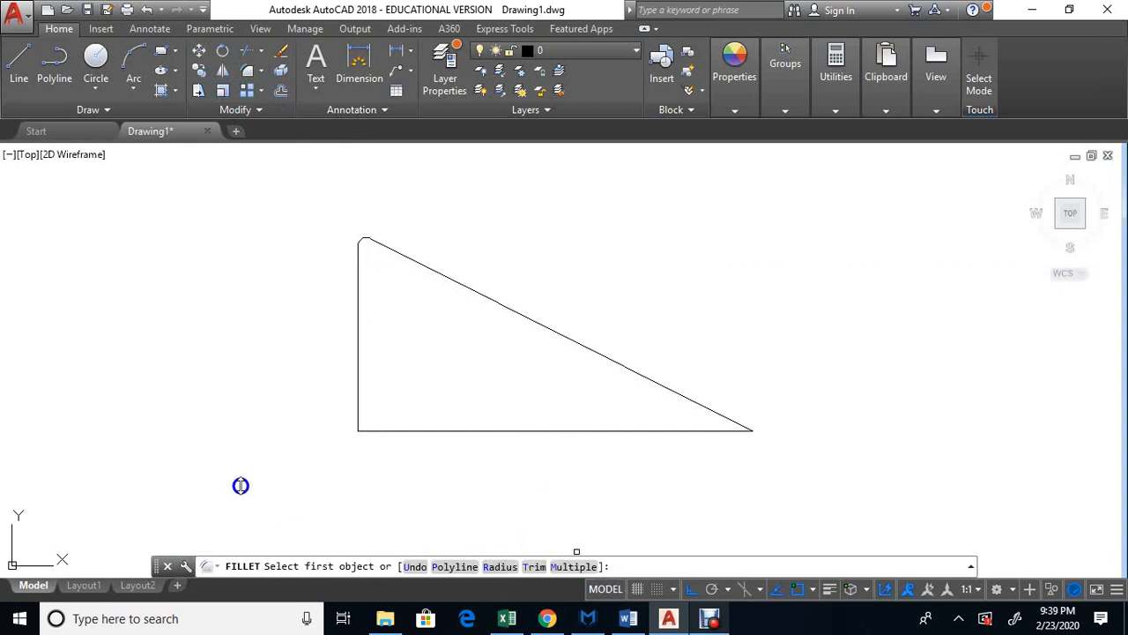
{"action": "left_click", "coordinate": [414, 430]}
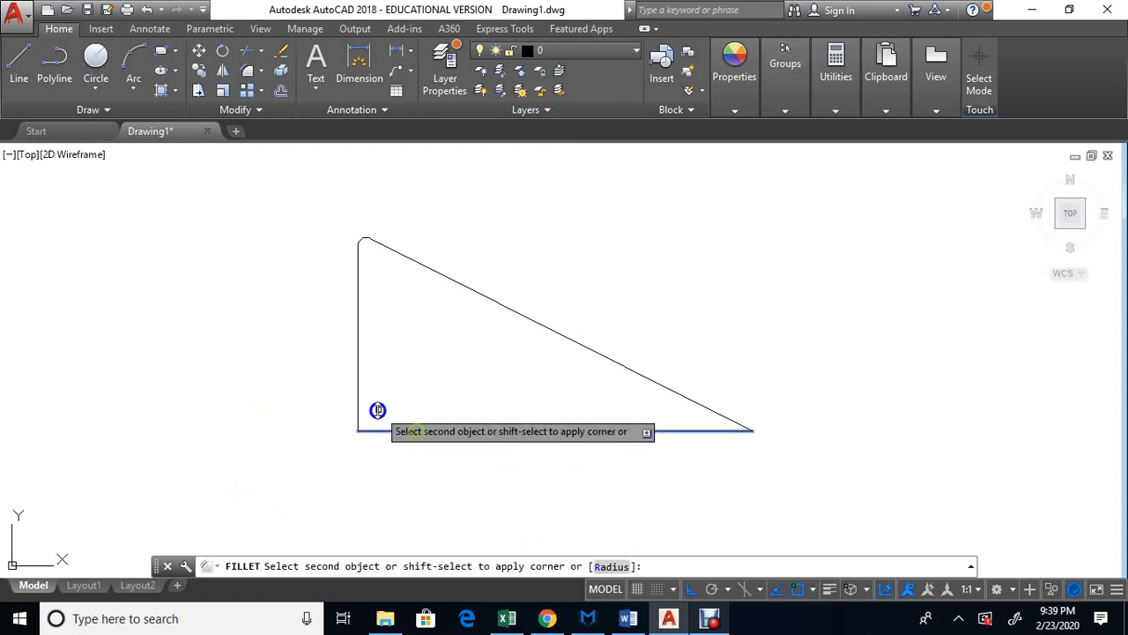
{"action": "left_click", "coordinate": [357, 396]}
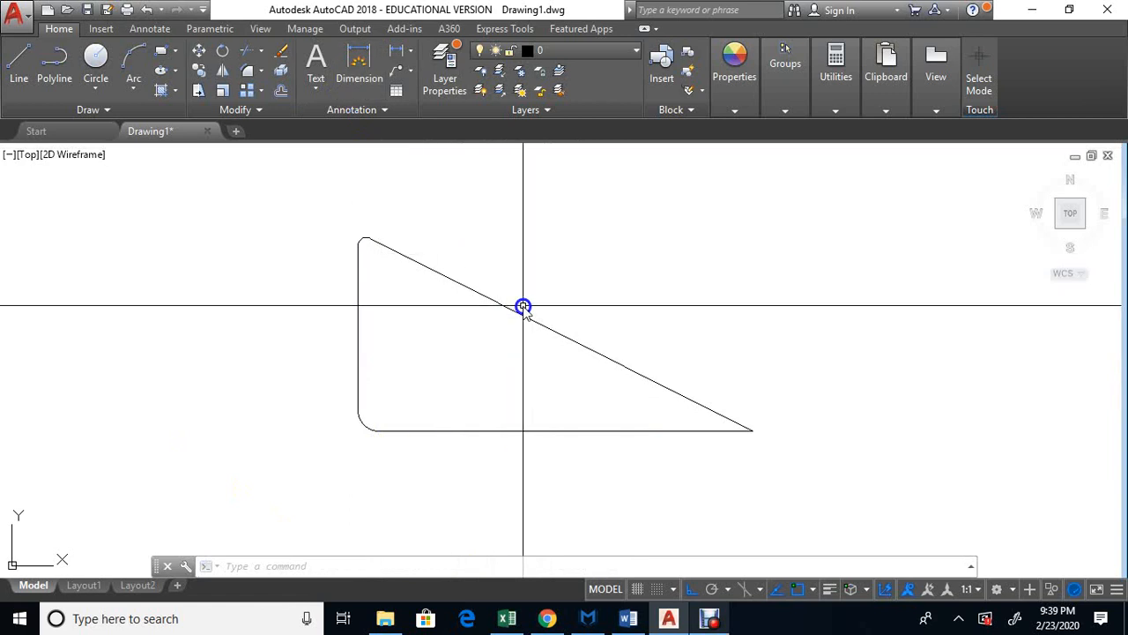
- Fillet the triangle's sharp right corner between the sloping line and the base, keeping the radius of 5
{"action": "key", "text": "Return"}
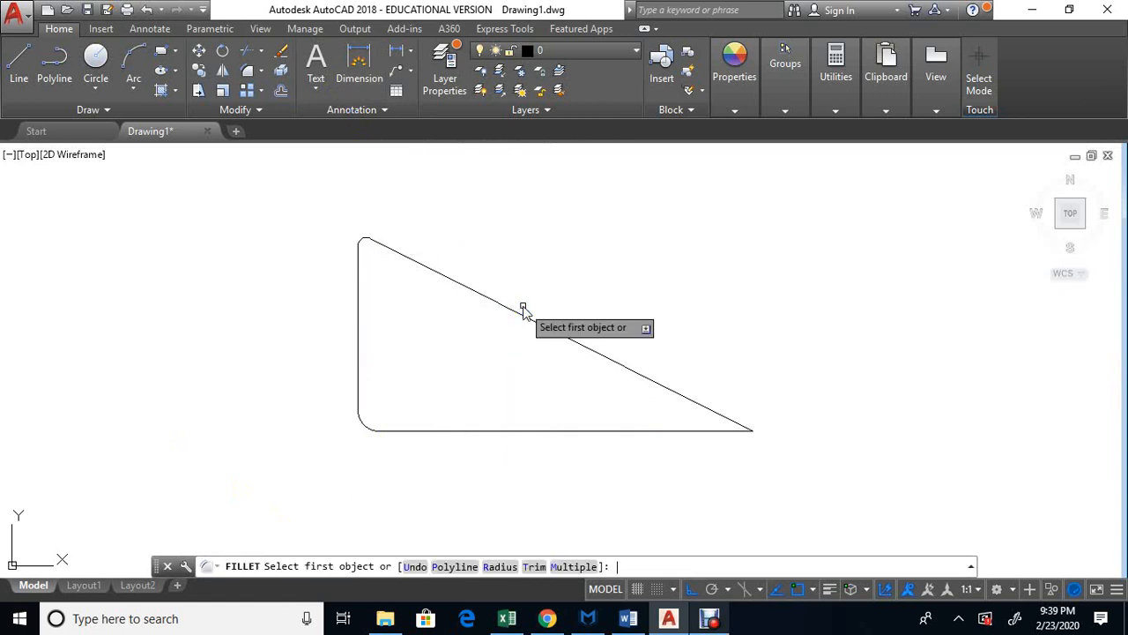
{"action": "left_click", "coordinate": [693, 401]}
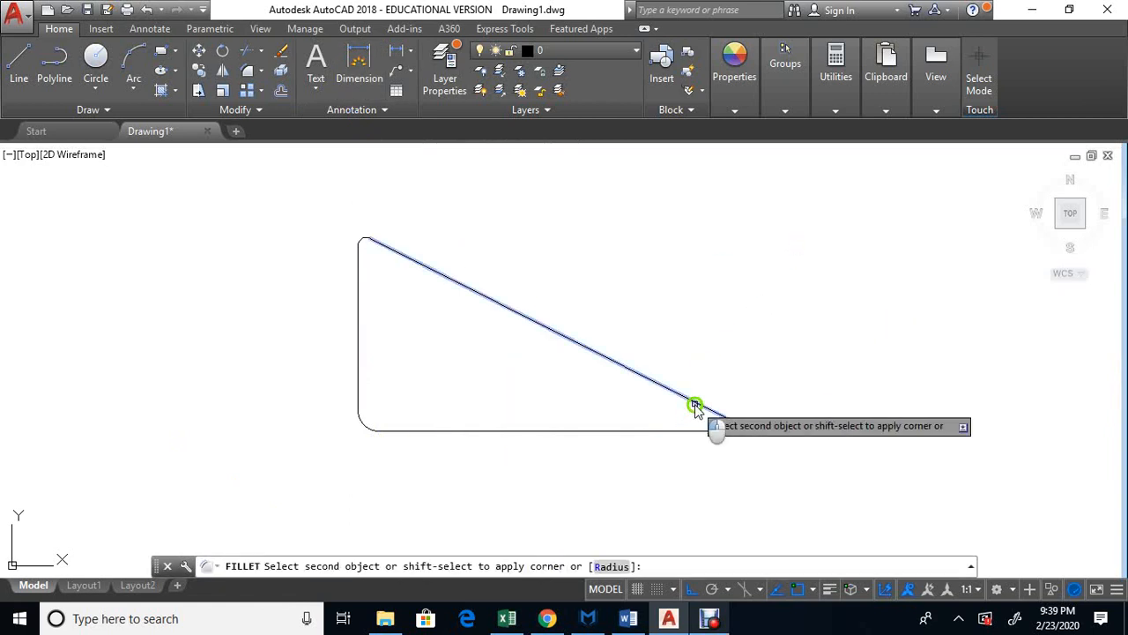
{"action": "left_click", "coordinate": [688, 431]}
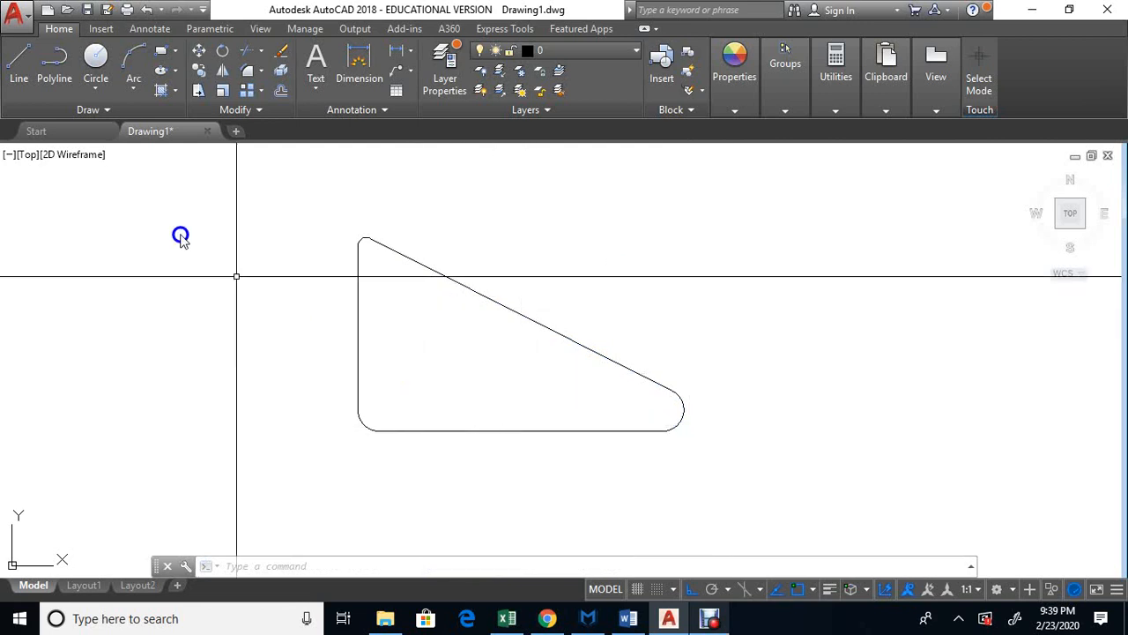
- Draw a horizontal rectangle in the empty space to the right of the rounded triangle
{"action": "middle_click_drag", "start_coordinate": [433, 391], "coordinate": [185, 369]}
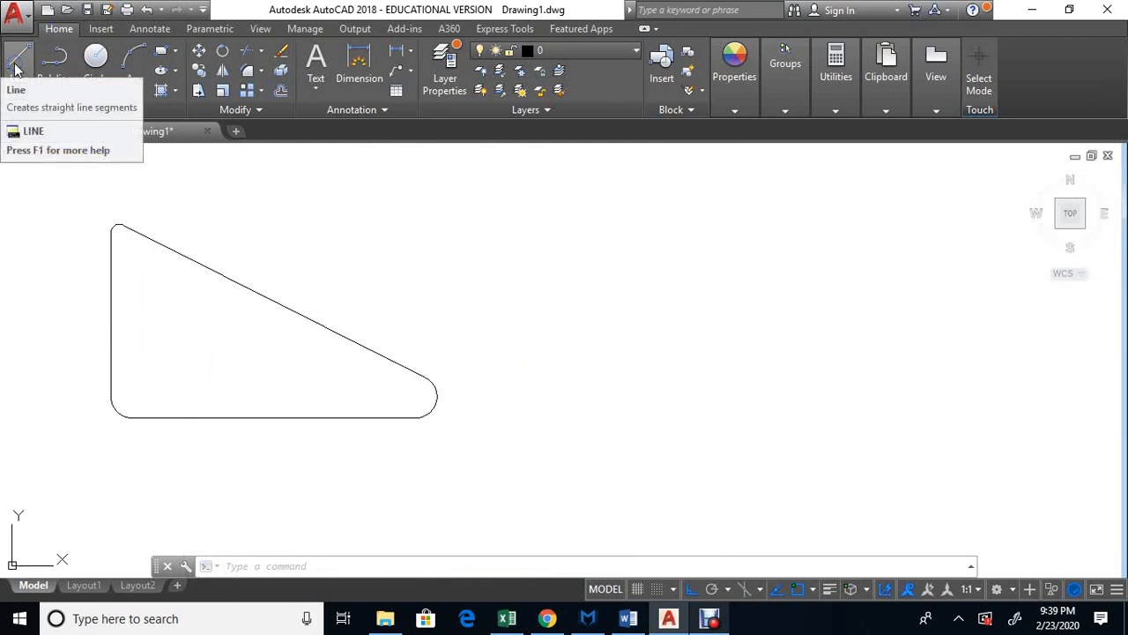
{"action": "left_click", "coordinate": [163, 51]}
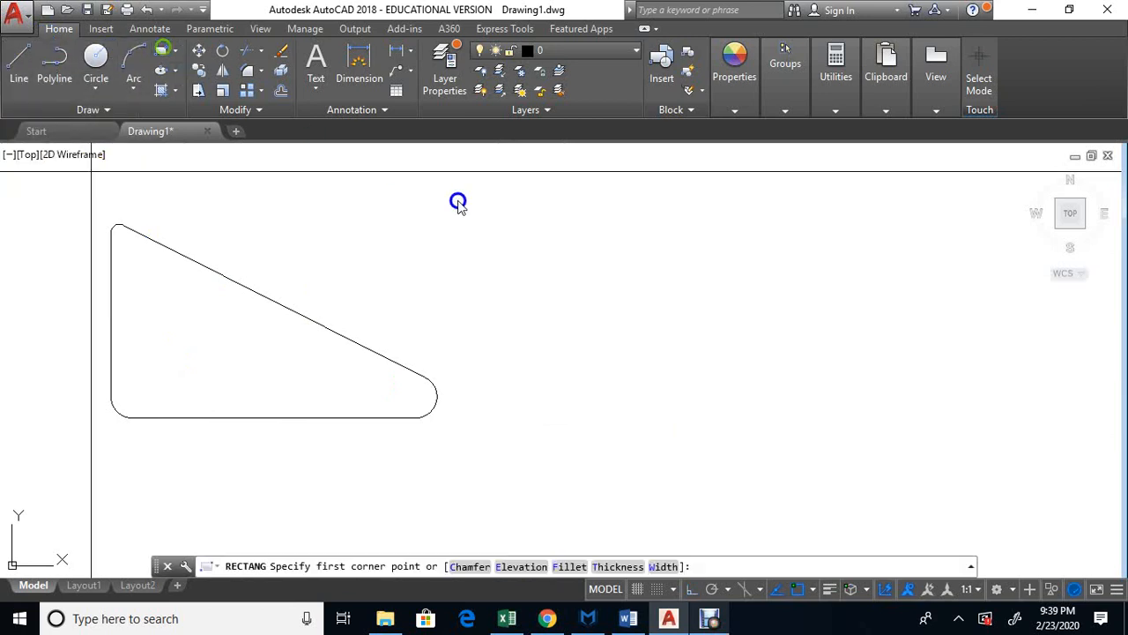
{"action": "left_click", "coordinate": [547, 223]}
{"action": "left_click", "coordinate": [825, 357]}
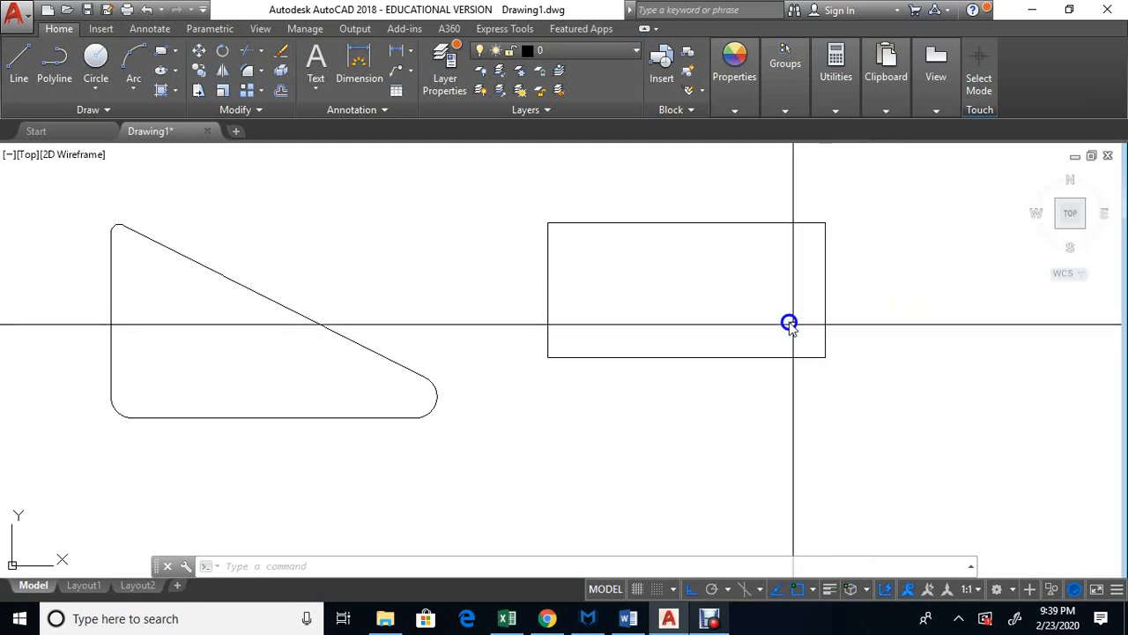
- Fillet the rectangle's lower-left corner with a radius of 8
{"action": "left_click", "coordinate": [248, 75]}
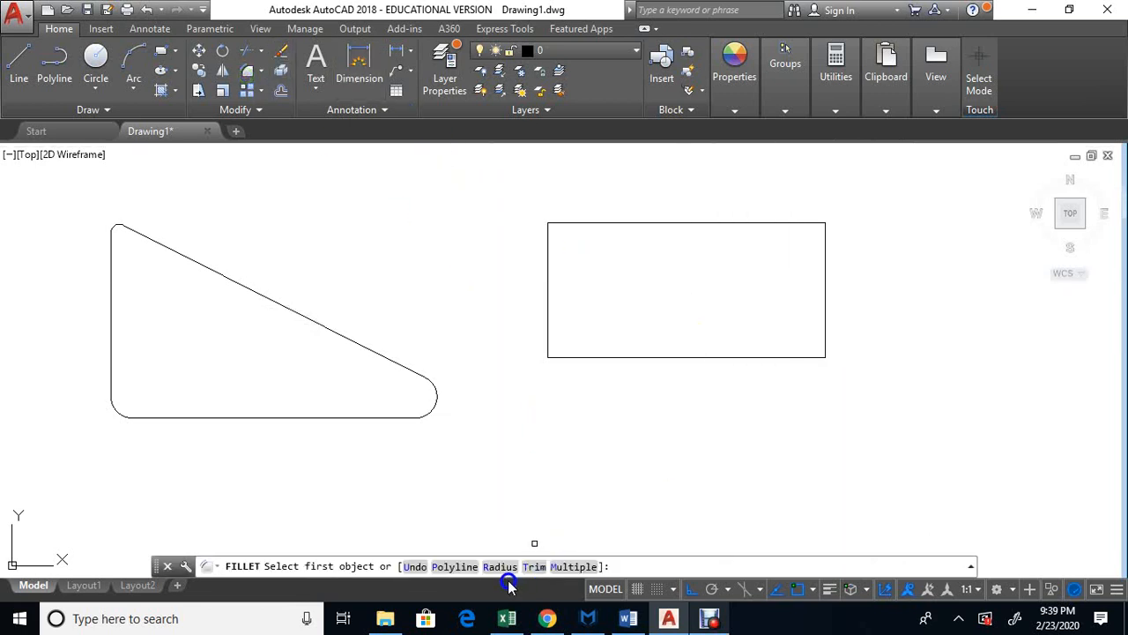
{"action": "left_click", "coordinate": [500, 565]}
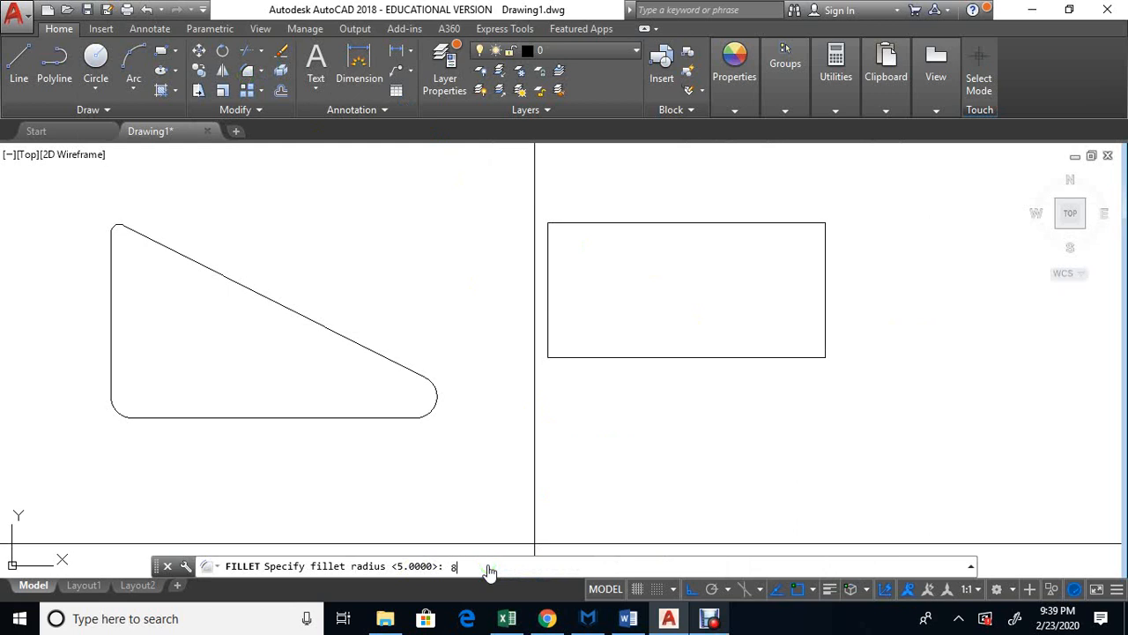
{"action": "key", "text": "Return"}
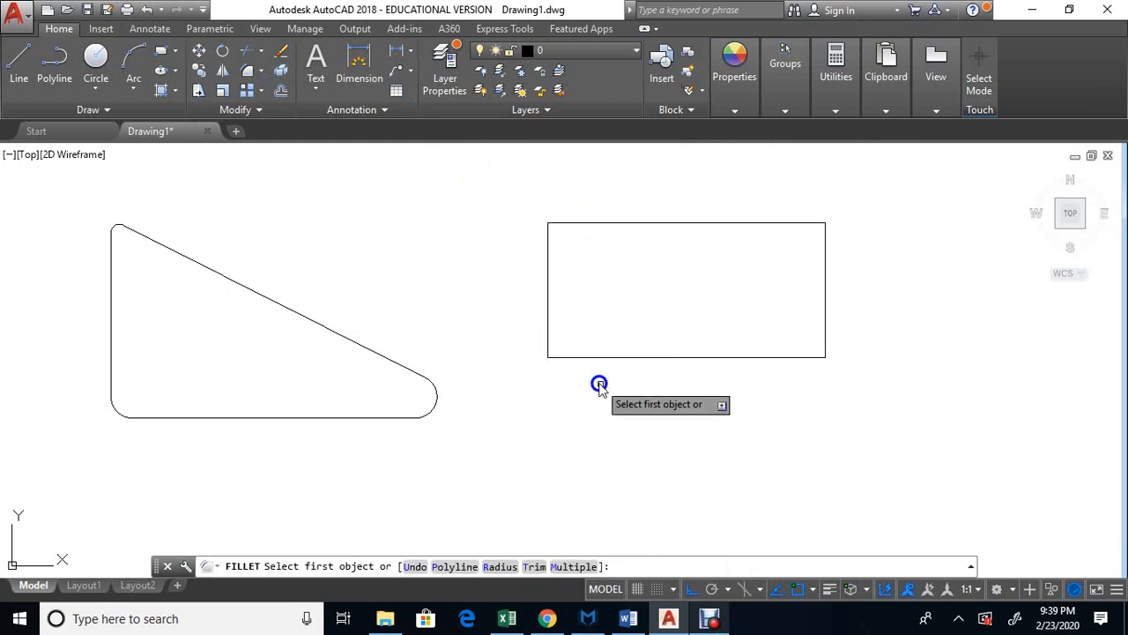
{"action": "left_click", "coordinate": [579, 358]}
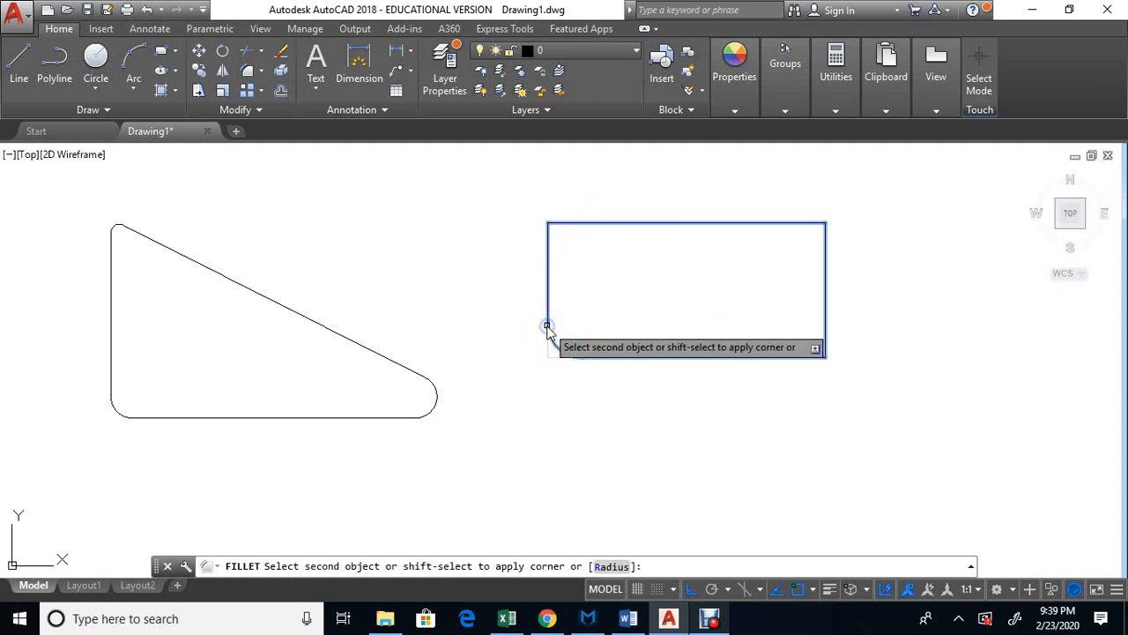
{"action": "left_click", "coordinate": [548, 326]}
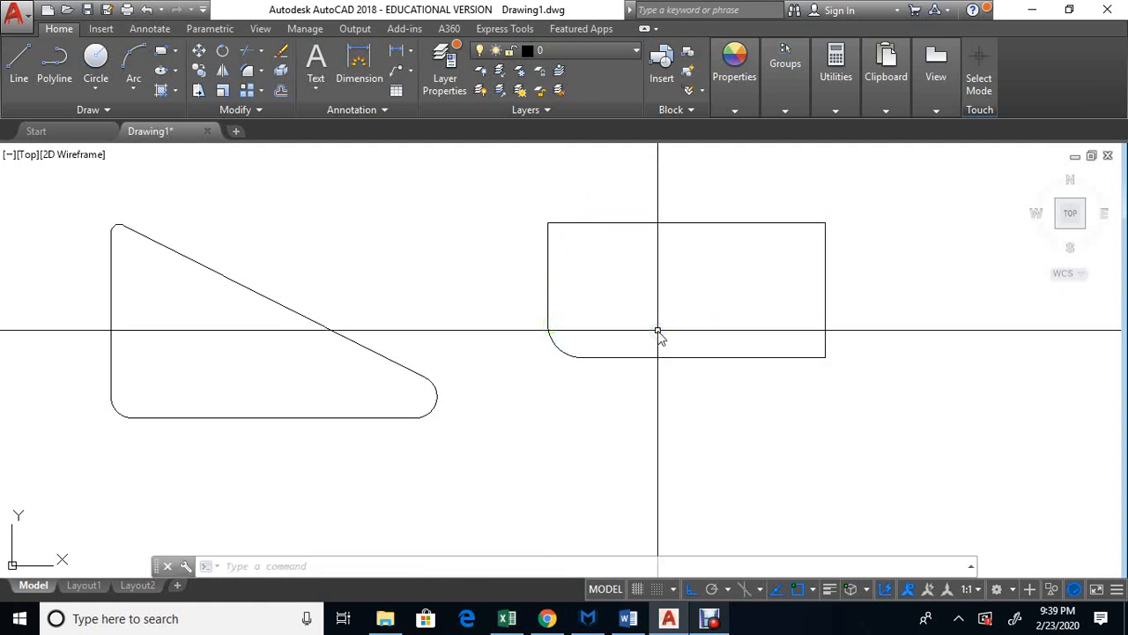
- Fillet the rectangle's three remaining corners with the same radius of 8
{"action": "key", "text": "Return"}
{"action": "left_click", "coordinate": [785, 357]}
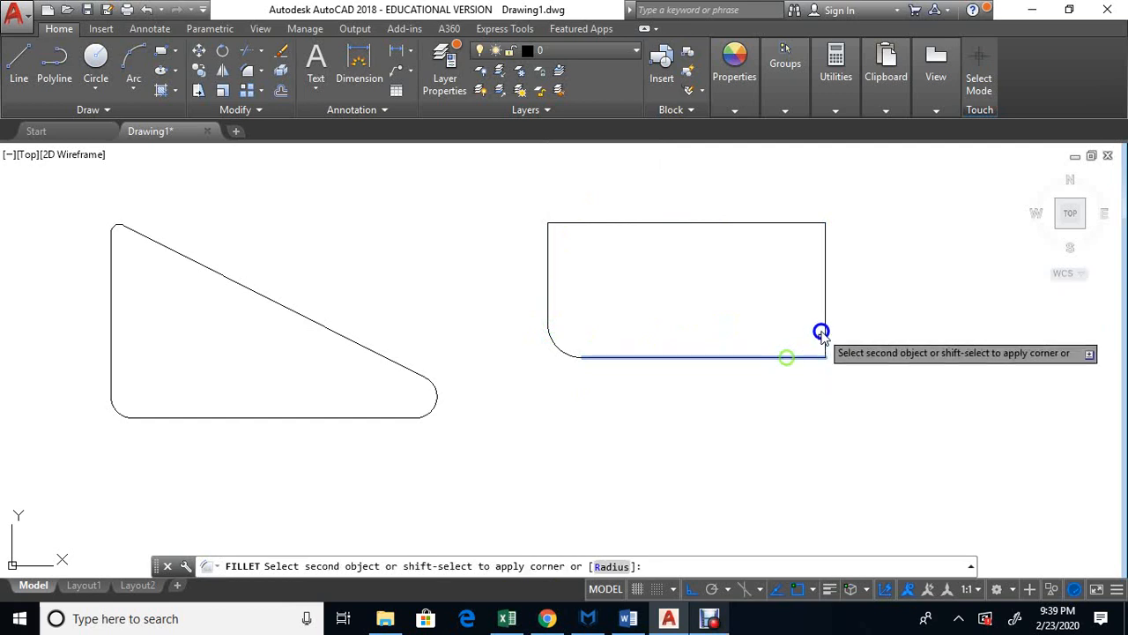
{"action": "left_click", "coordinate": [825, 324]}
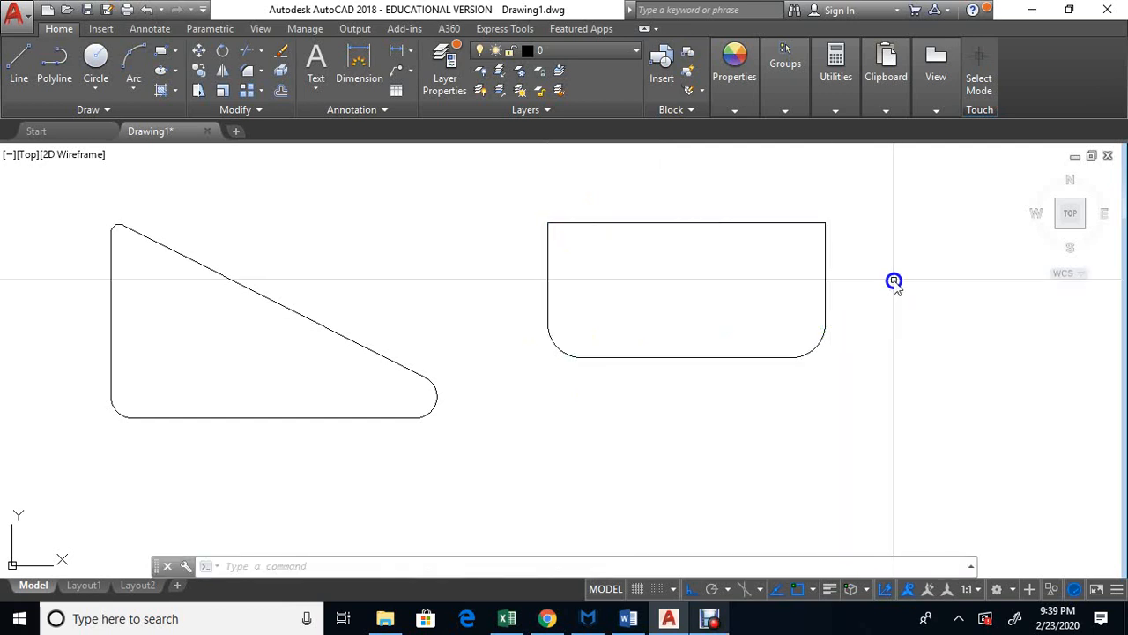
{"action": "key", "text": "Return"}
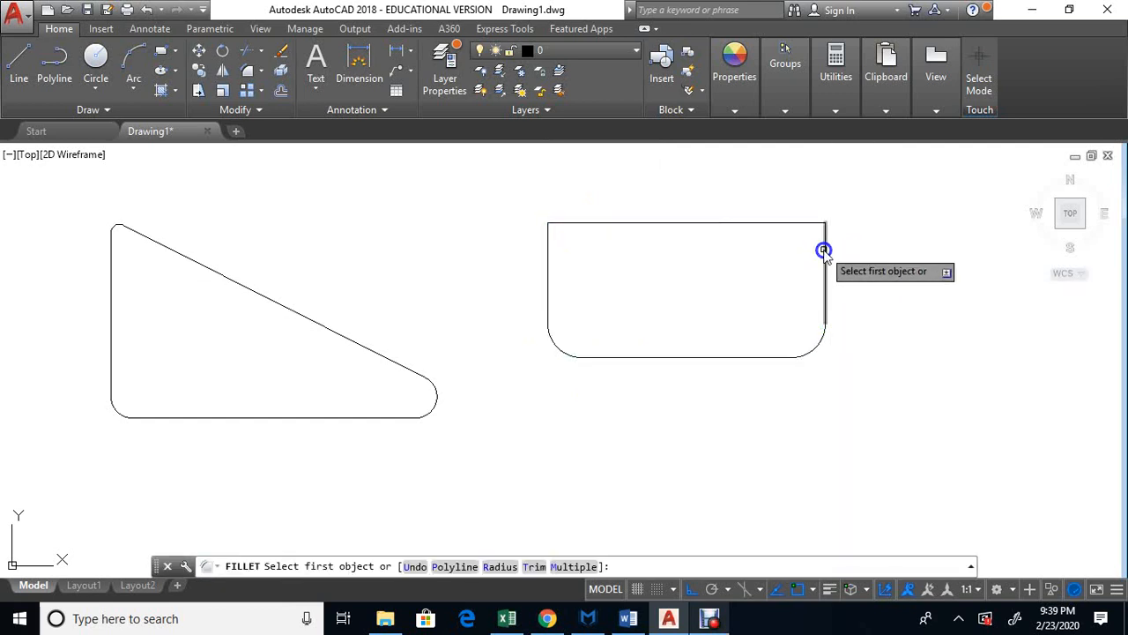
{"action": "left_click", "coordinate": [821, 246]}
{"action": "left_click", "coordinate": [798, 224]}
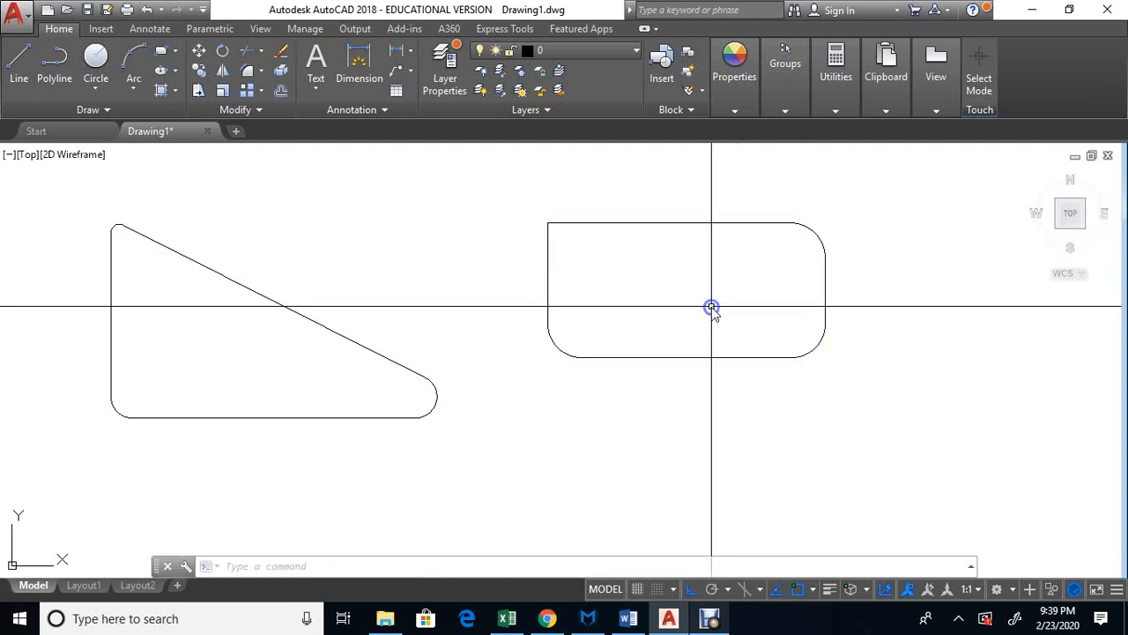
{"action": "key", "text": "Return"}
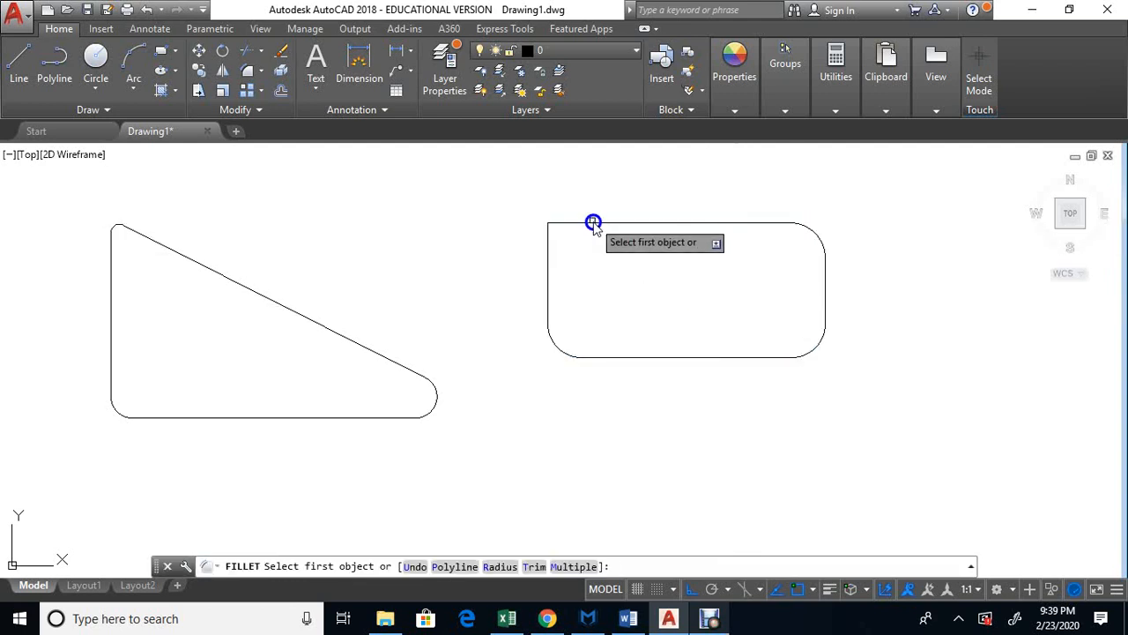
{"action": "left_click", "coordinate": [593, 224]}
{"action": "left_click", "coordinate": [549, 254]}
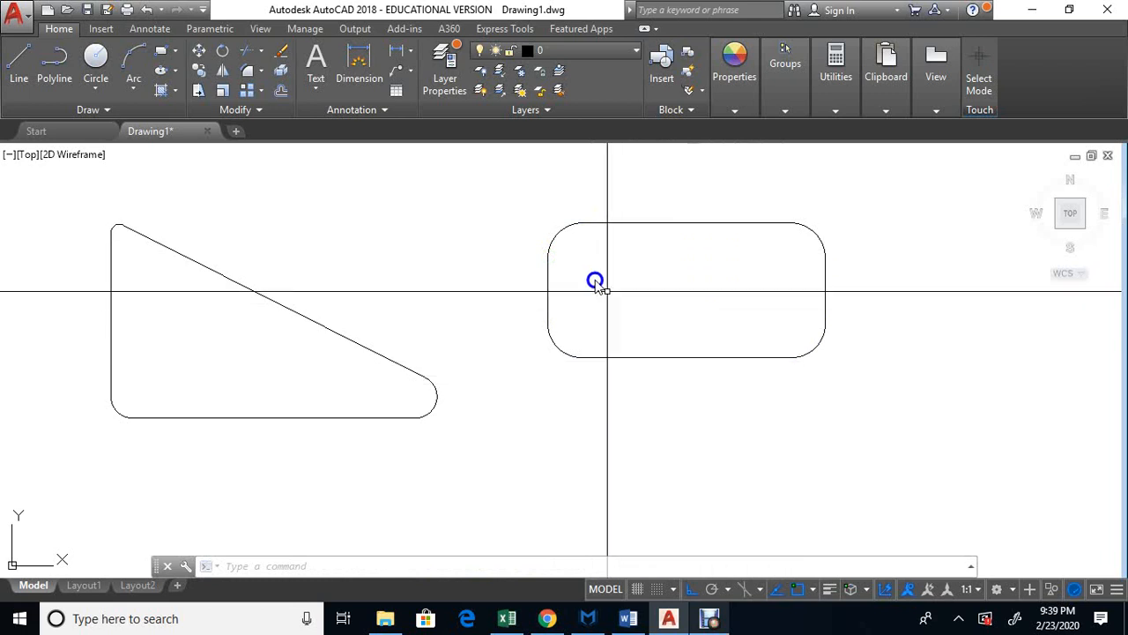
- Draw a second horizontal rectangle just below the rounded rectangle
{"action": "left_click", "coordinate": [261, 74]}
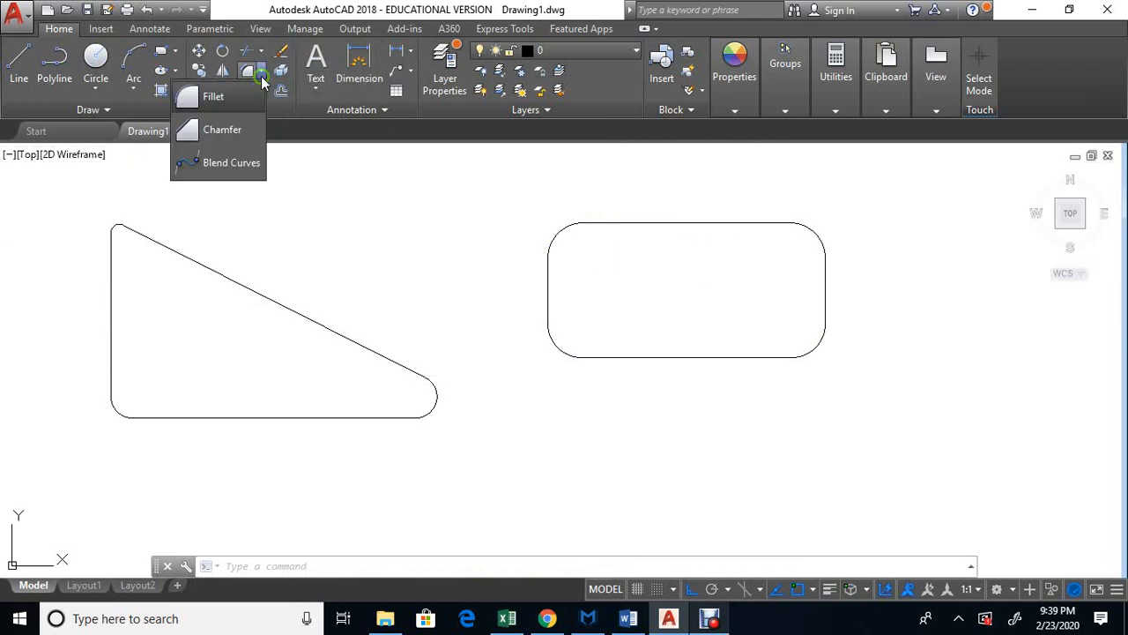
{"action": "left_click", "coordinate": [221, 130]}
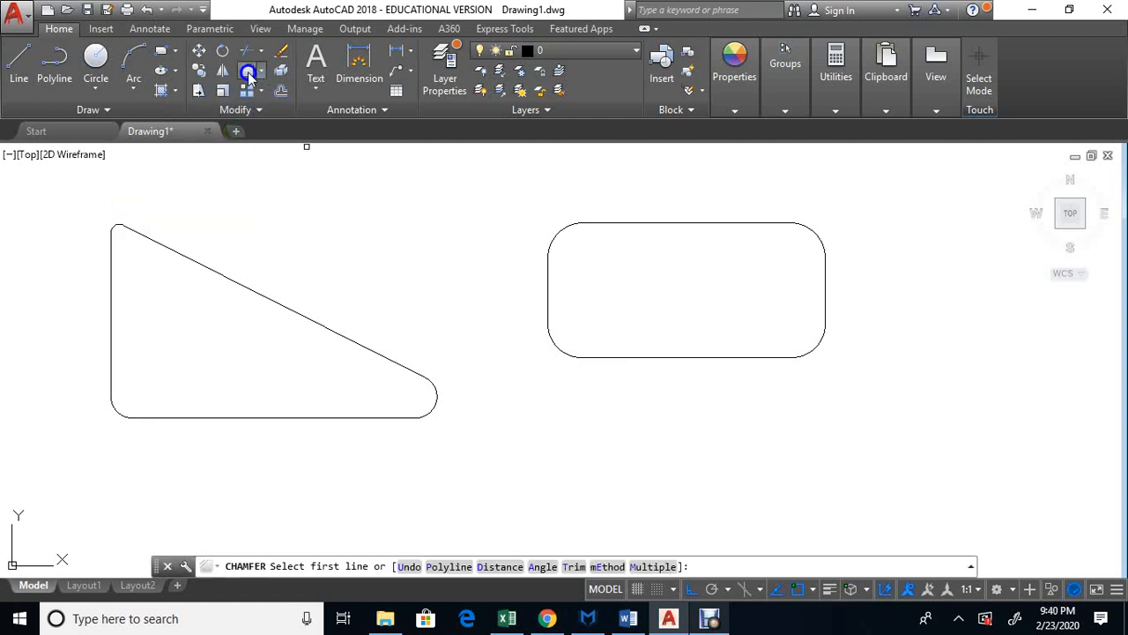
{"action": "left_click", "coordinate": [164, 51]}
{"action": "left_click", "coordinate": [557, 419]}
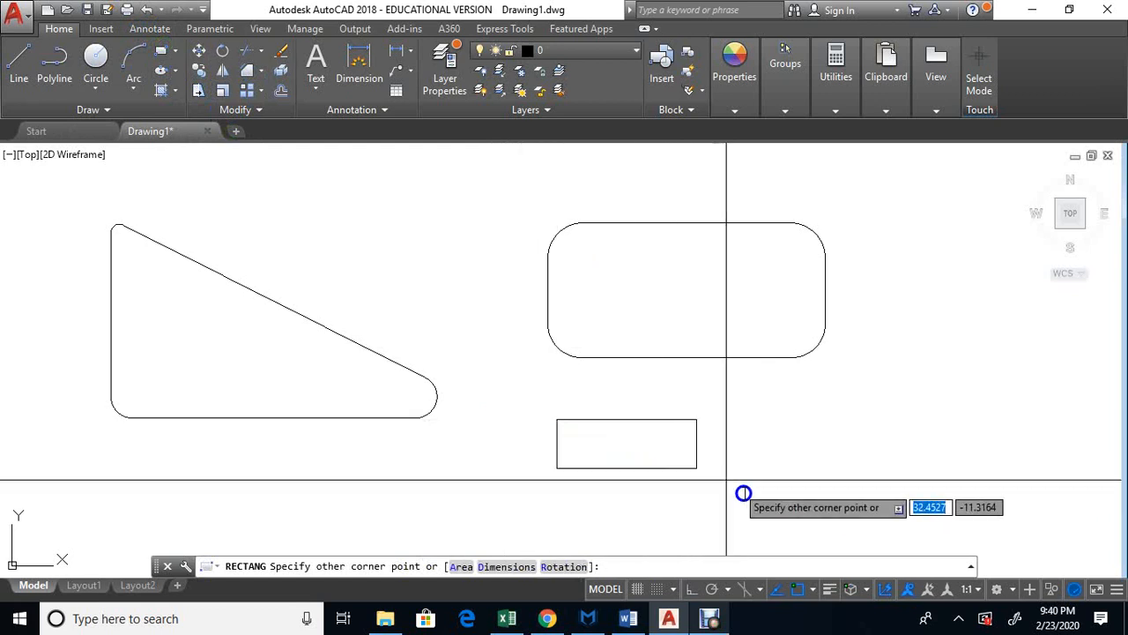
{"action": "left_click", "coordinate": [815, 504]}
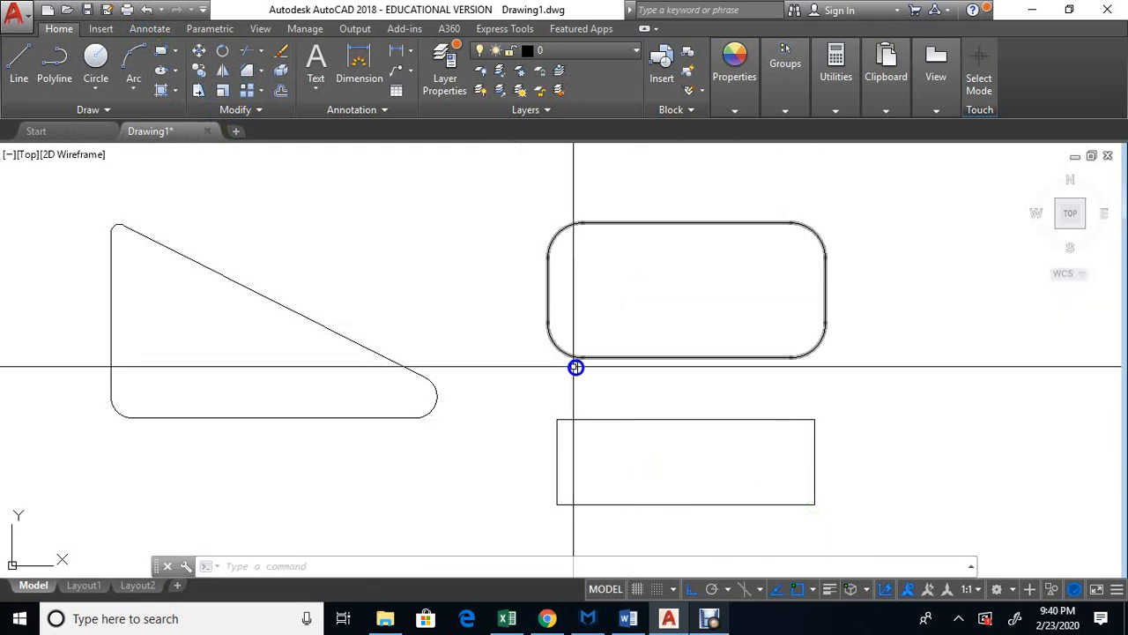
- Chamfer the upper-left corner of the lower rectangle with both distances set to 4
{"action": "left_click", "coordinate": [260, 72]}
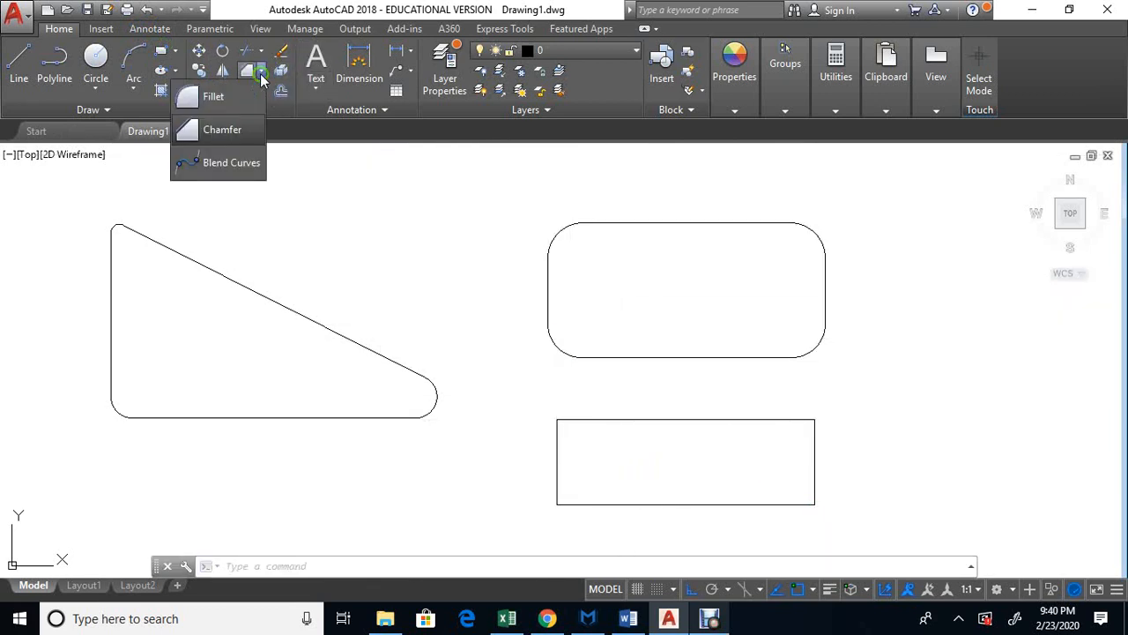
{"action": "left_click", "coordinate": [235, 133]}
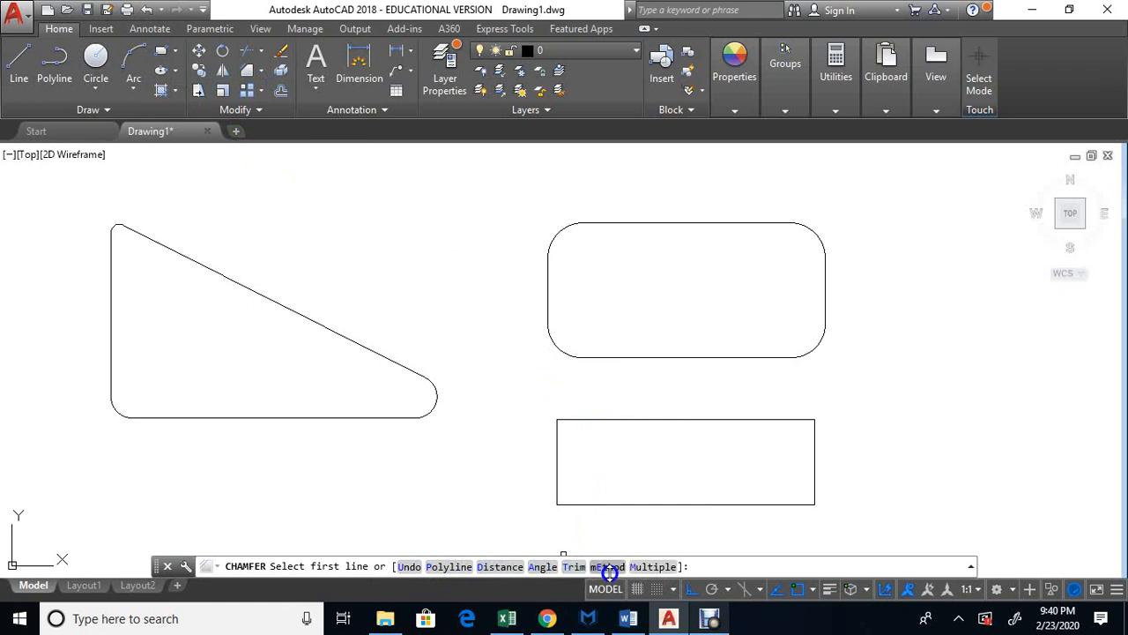
{"action": "left_click", "coordinate": [508, 567]}
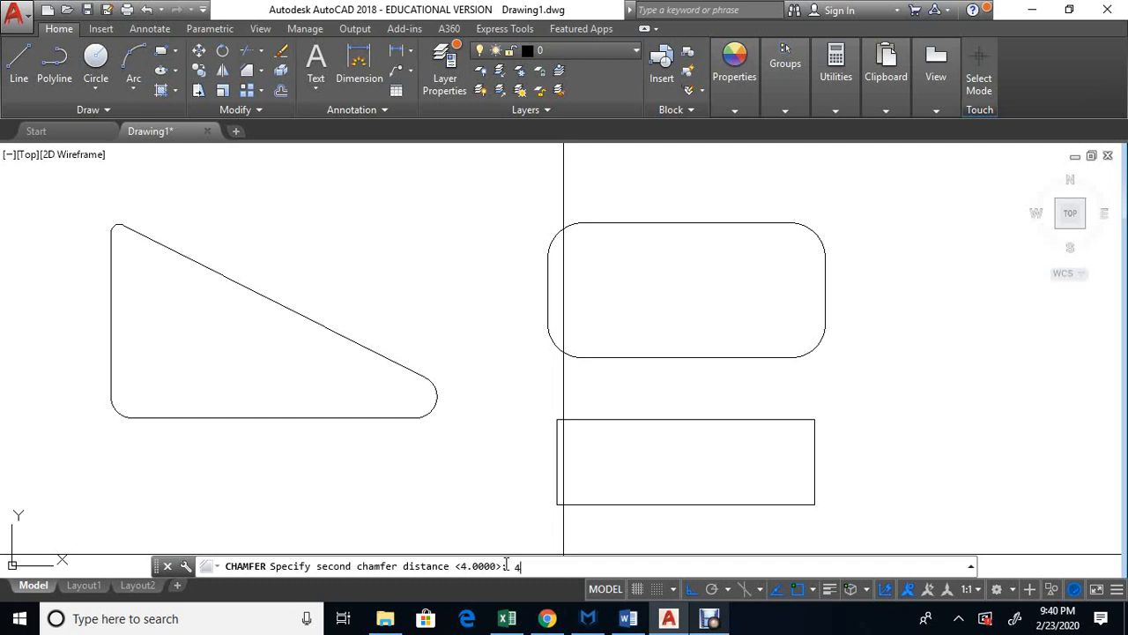
{"action": "key", "text": "Return"}
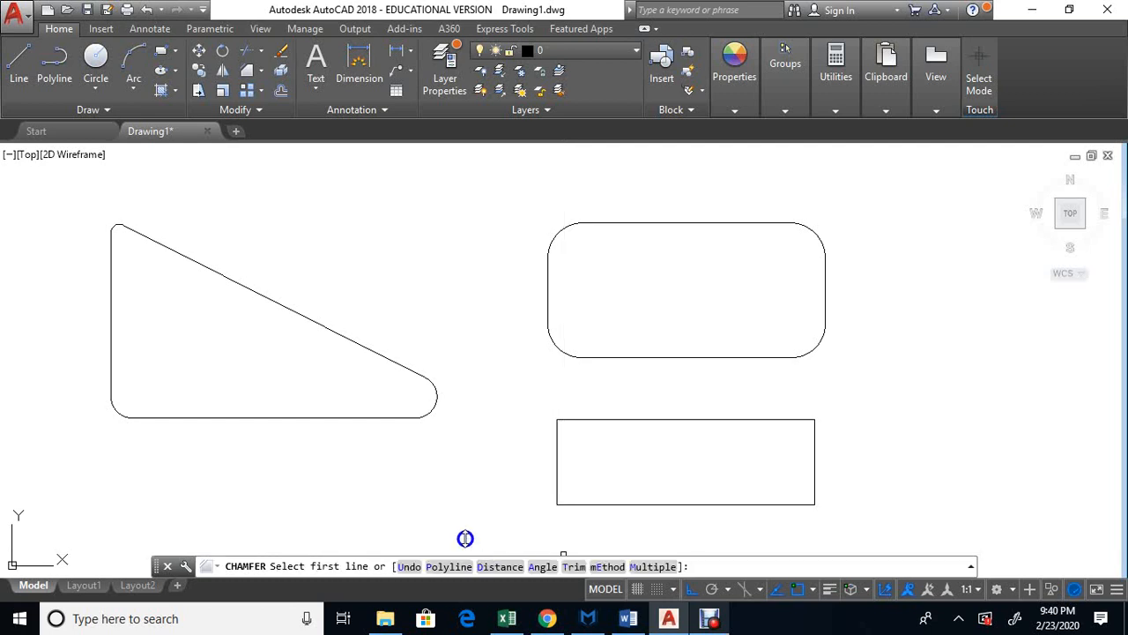
{"action": "left_click", "coordinate": [589, 420]}
{"action": "left_click", "coordinate": [555, 451]}
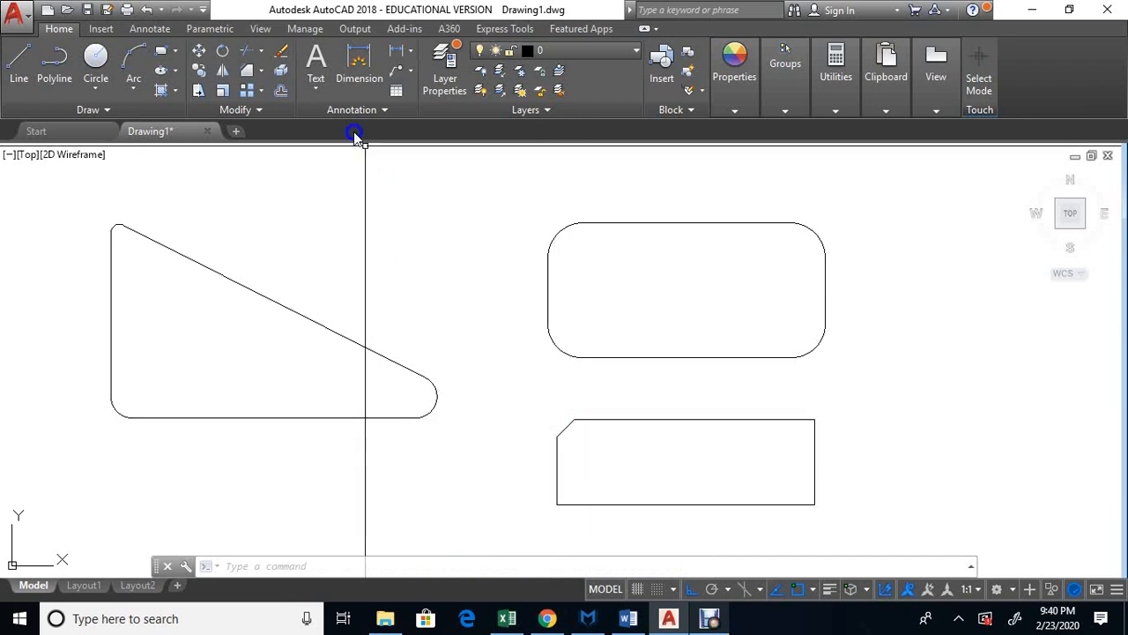
- Chamfer the lower rectangle's upper-right corner with distances of 8 along the top edge and 2 along the right edge
{"action": "left_click", "coordinate": [237, 68]}
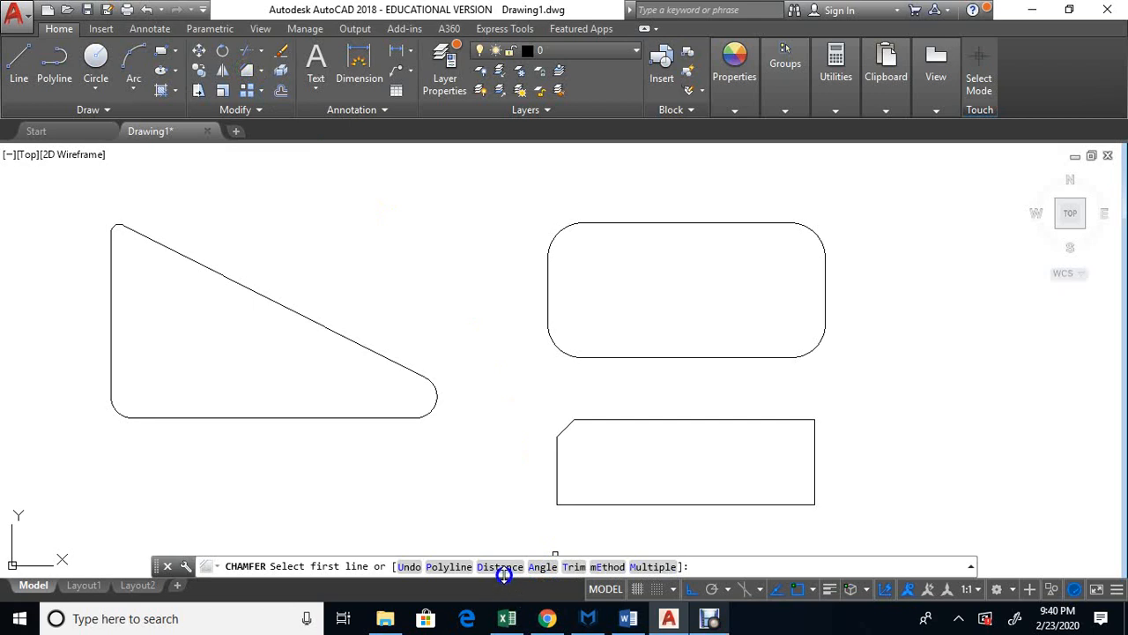
{"action": "left_click", "coordinate": [501, 567]}
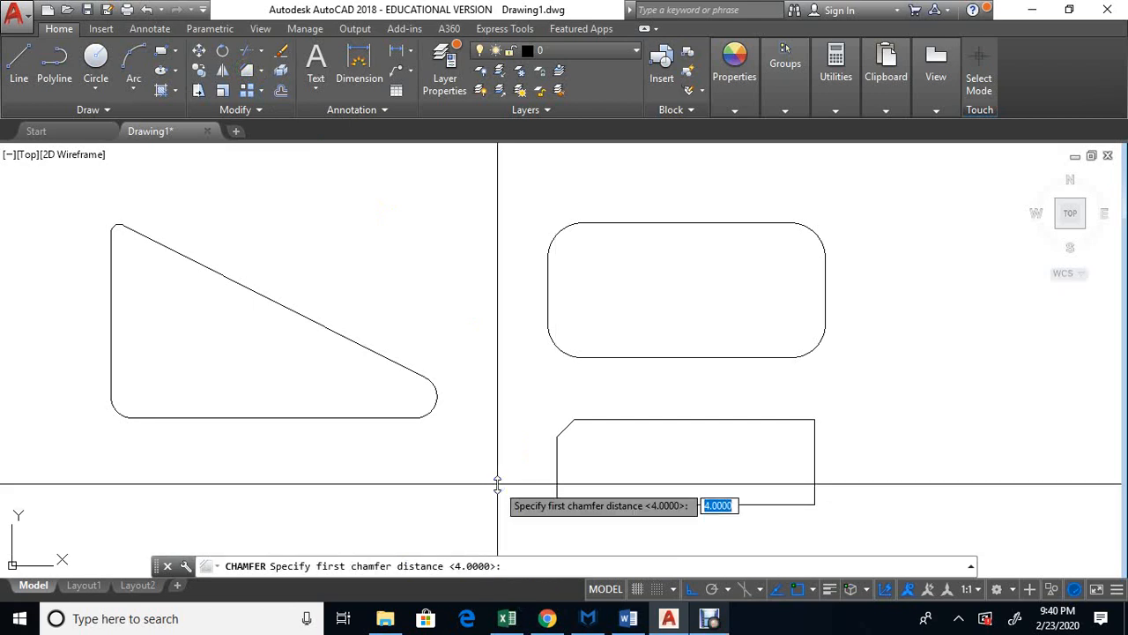
{"action": "key", "text": "Return"}
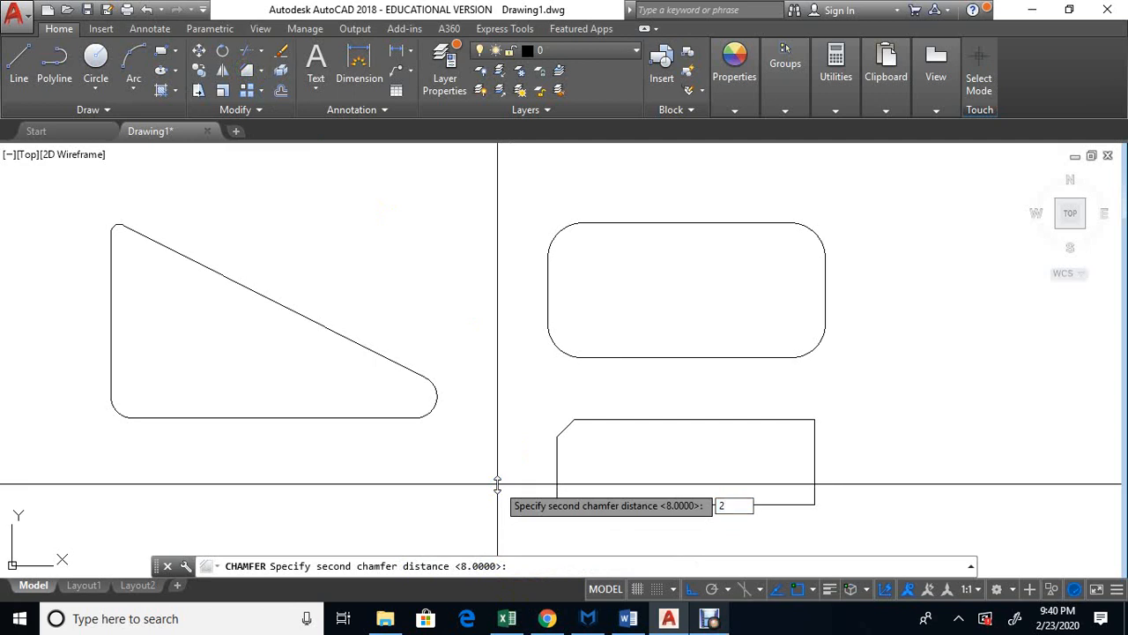
{"action": "key", "text": "Return"}
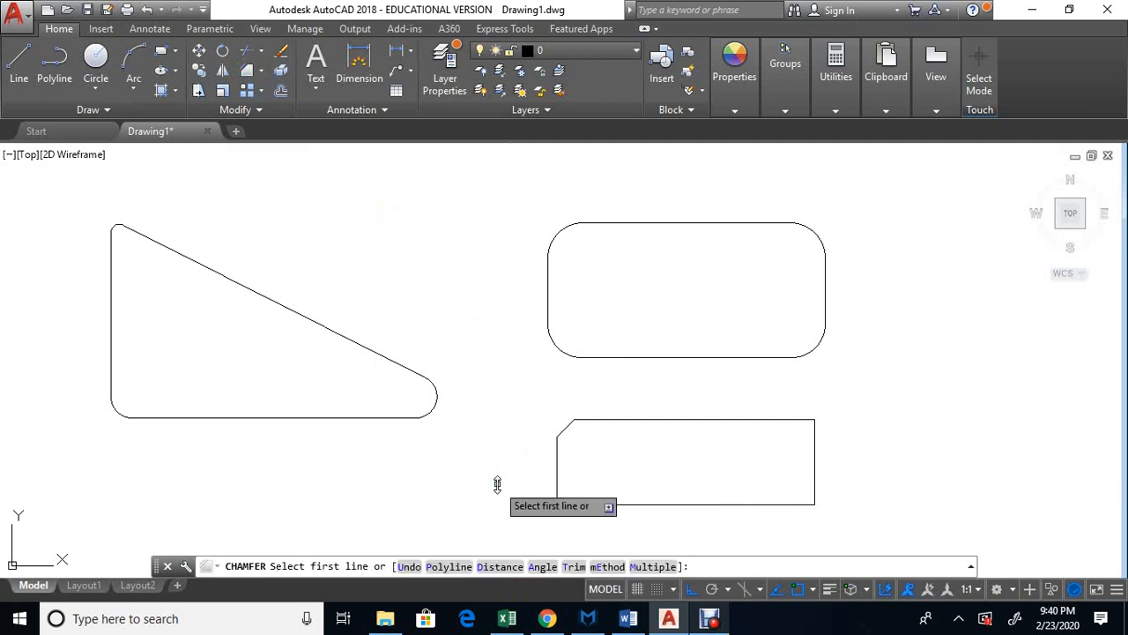
{"action": "left_click", "coordinate": [794, 421]}
{"action": "left_click", "coordinate": [811, 443]}
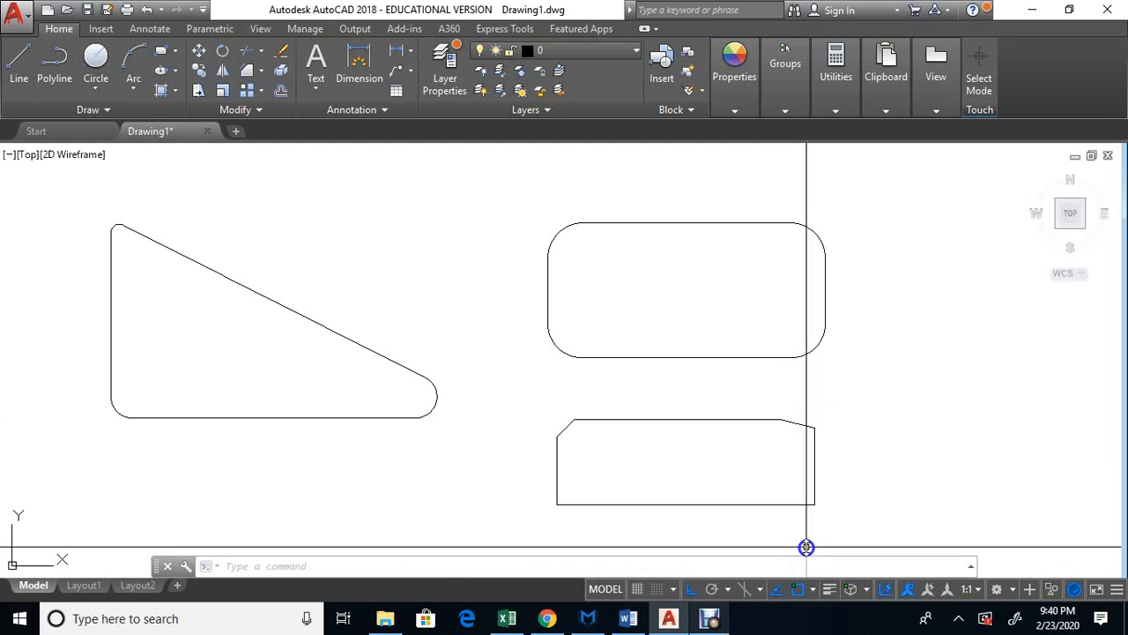
- Chamfer the lower rectangle's lower-right corner with the same distances, 8 along the right edge and 2 along the bottom edge
{"action": "key", "text": "Return"}
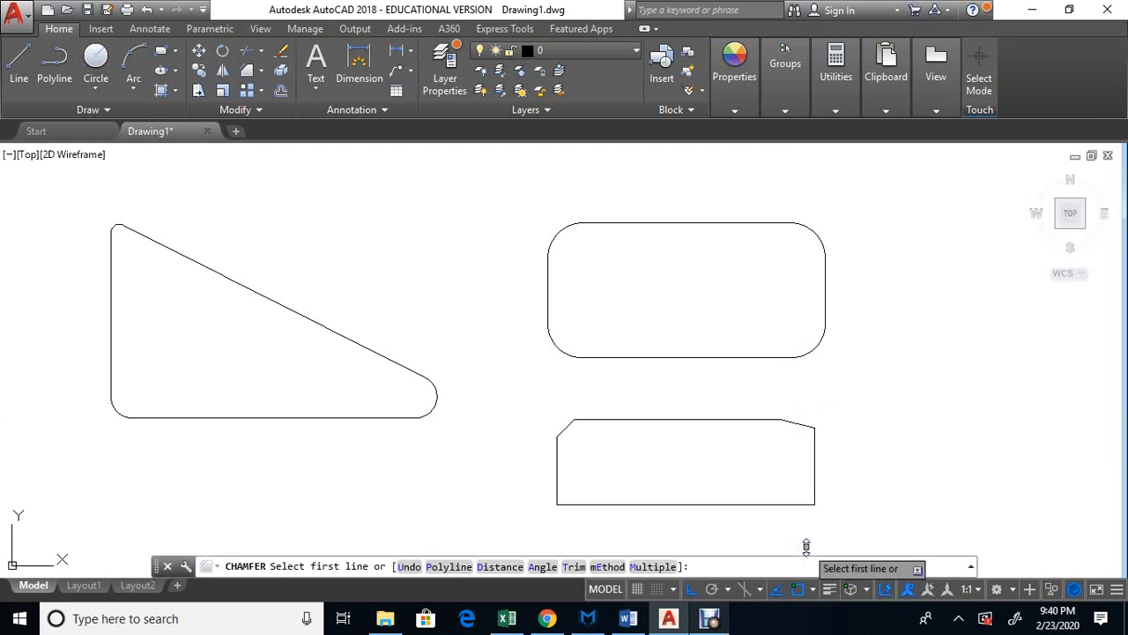
{"action": "left_click", "coordinate": [814, 486]}
{"action": "left_click", "coordinate": [802, 504]}
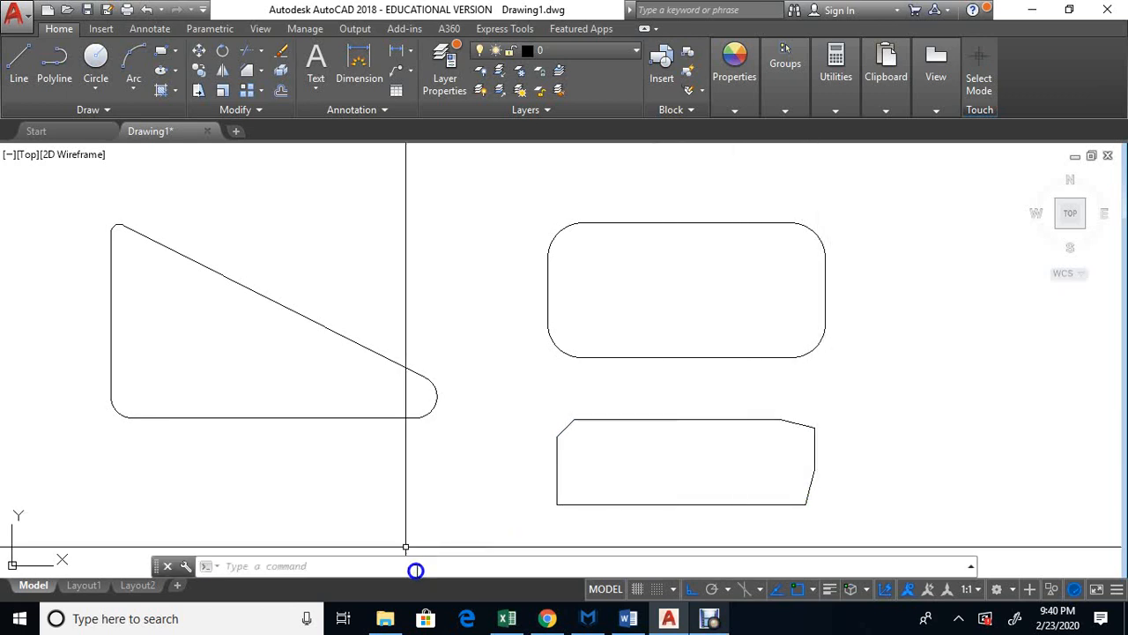
- Chamfer the lower rectangle's remaining lower-left corner with both distances set to 4
{"action": "key", "text": "Return"}
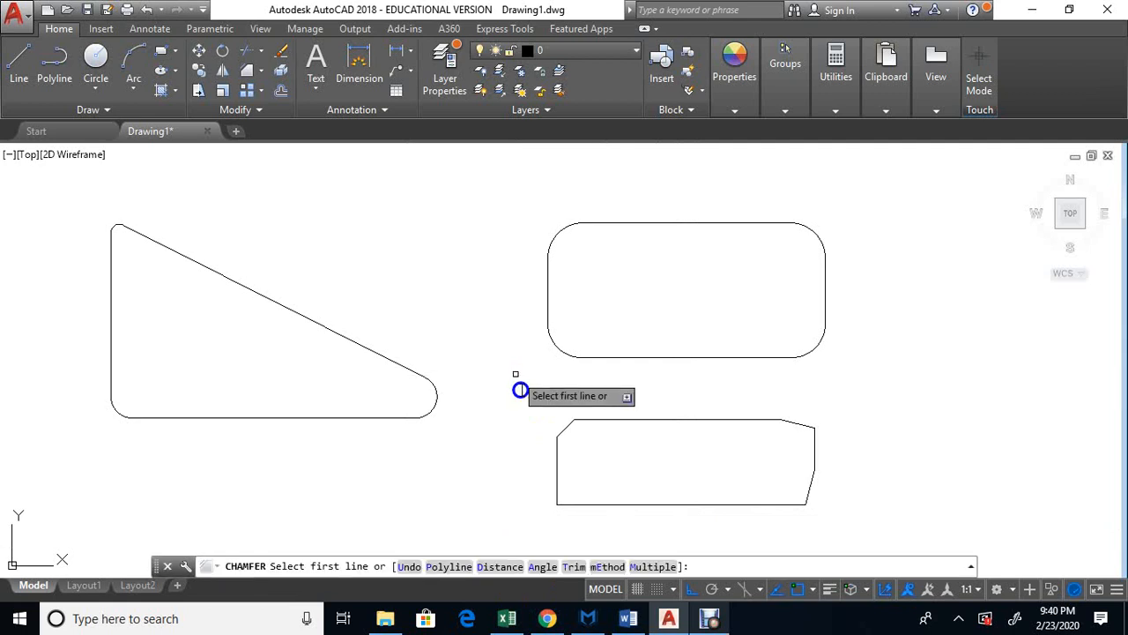
{"action": "left_click", "coordinate": [500, 566]}
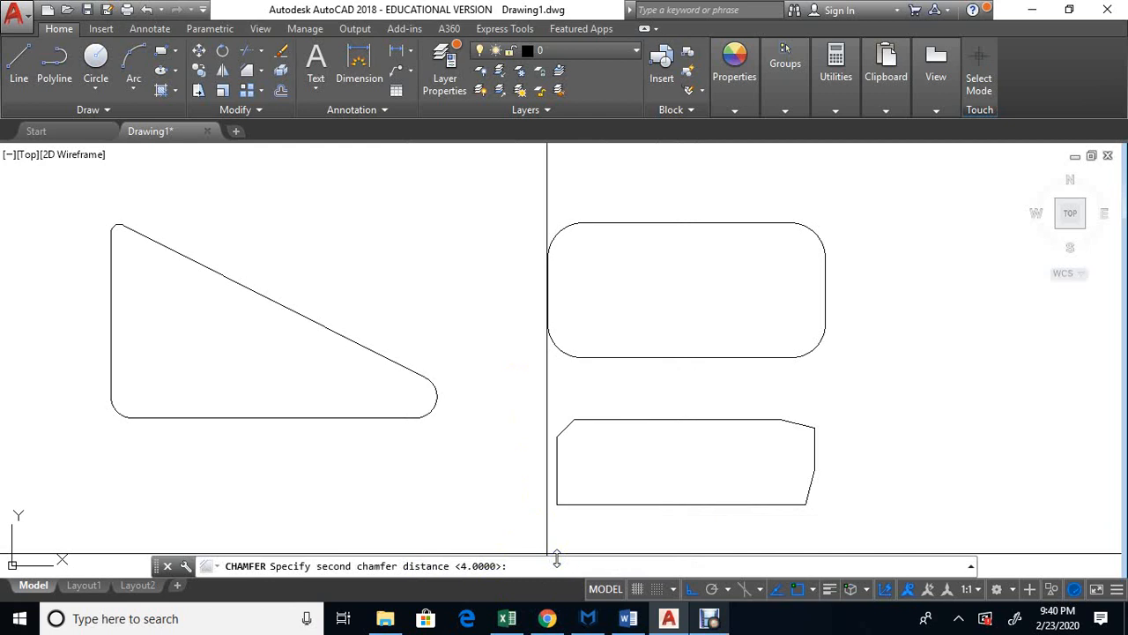
{"action": "key", "text": "Return"}
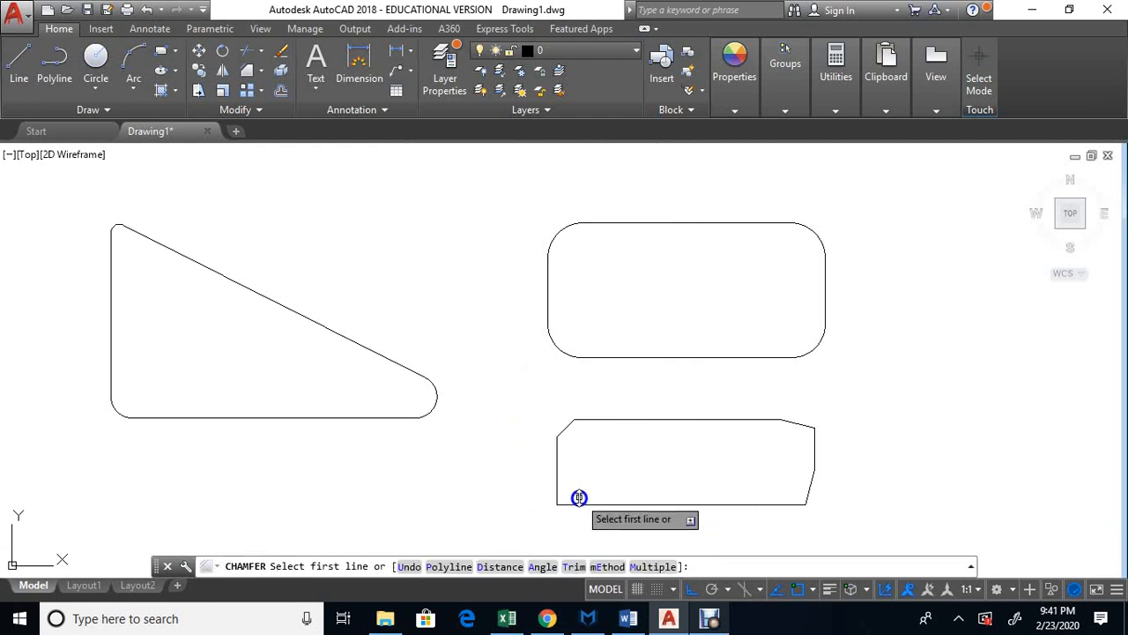
{"action": "left_click", "coordinate": [580, 505]}
{"action": "left_click", "coordinate": [558, 487]}
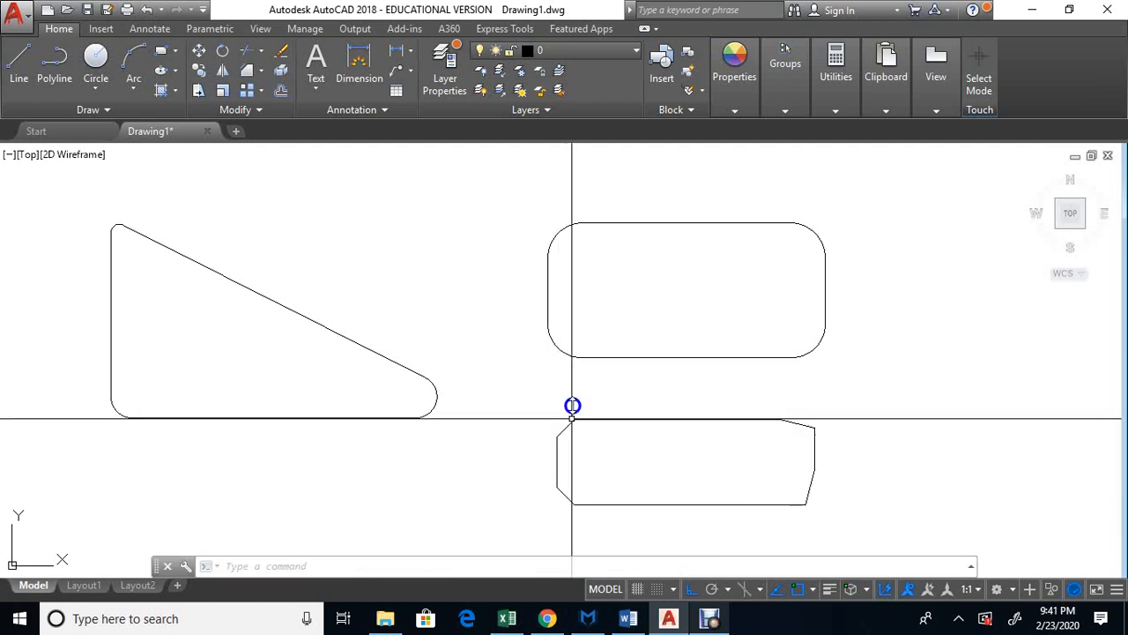
- Draw a vertical rectangle about 15 wide and 39 high in the empty space to the right of the other shapes
{"action": "left_click", "coordinate": [165, 55]}
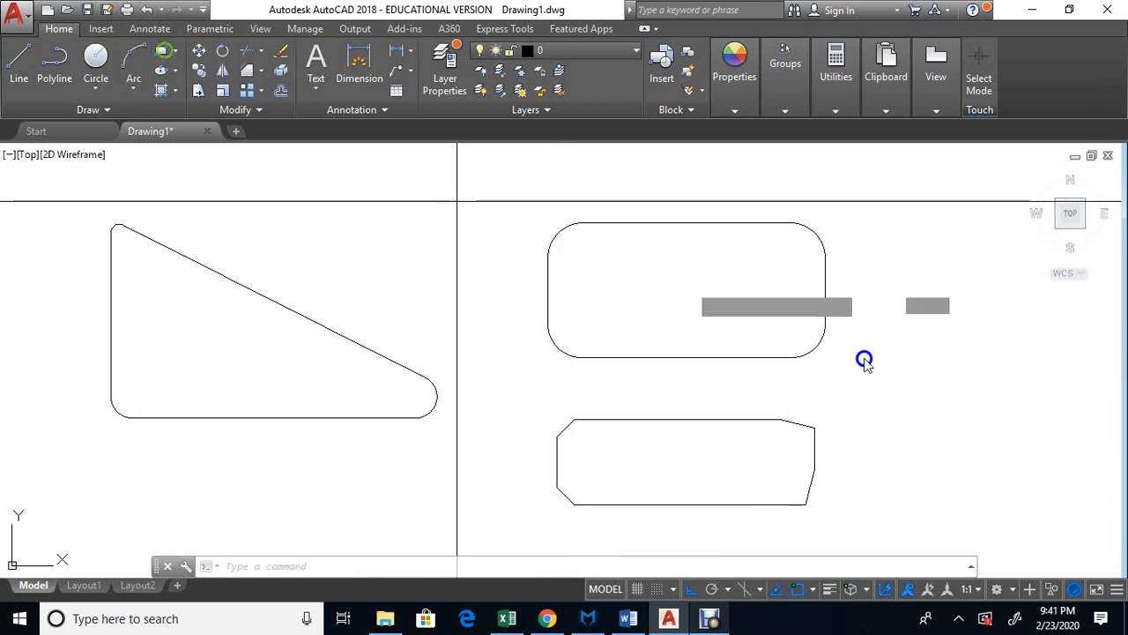
{"action": "left_click", "coordinate": [957, 260]}
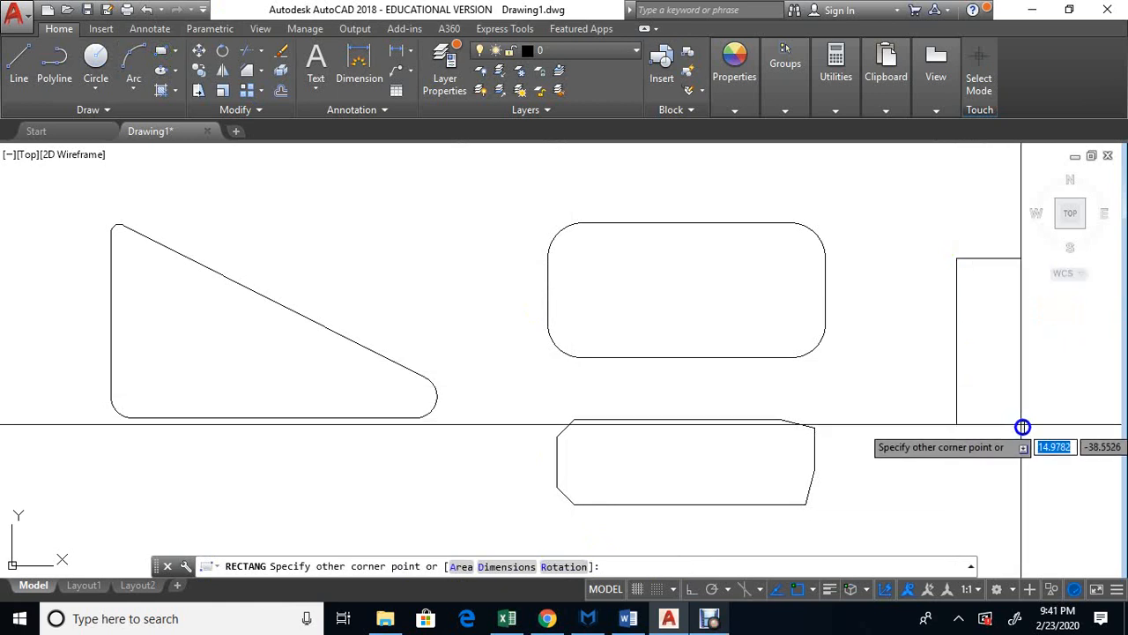
{"action": "left_click", "coordinate": [1023, 429]}
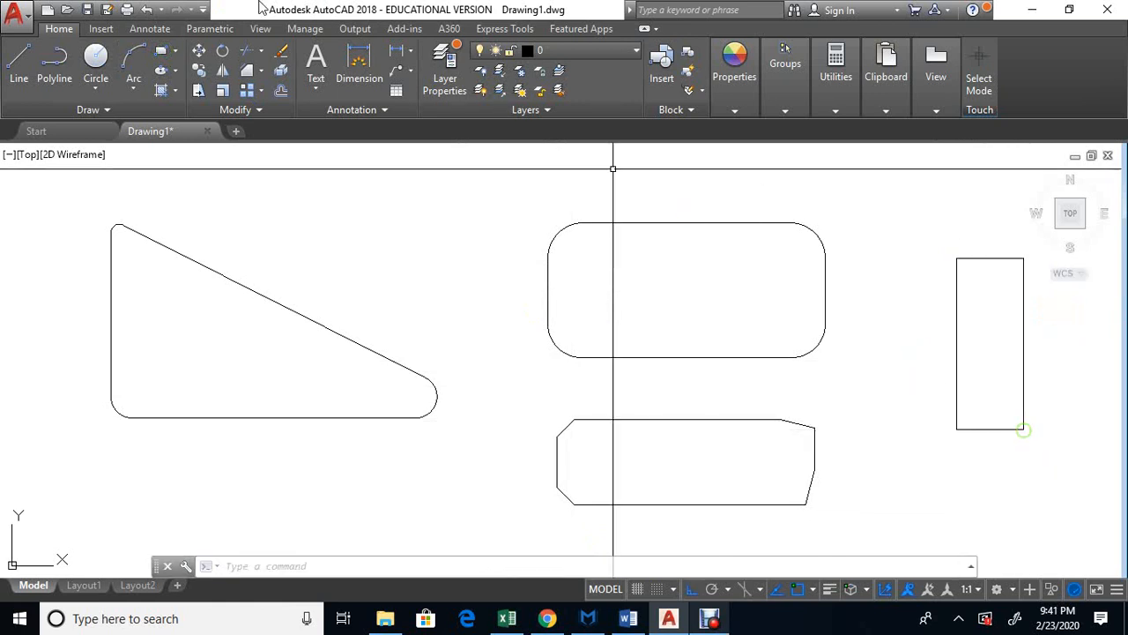
- Chamfer the vertical rectangle's upper-left corner with both distances set to 5
{"action": "left_click", "coordinate": [260, 70]}
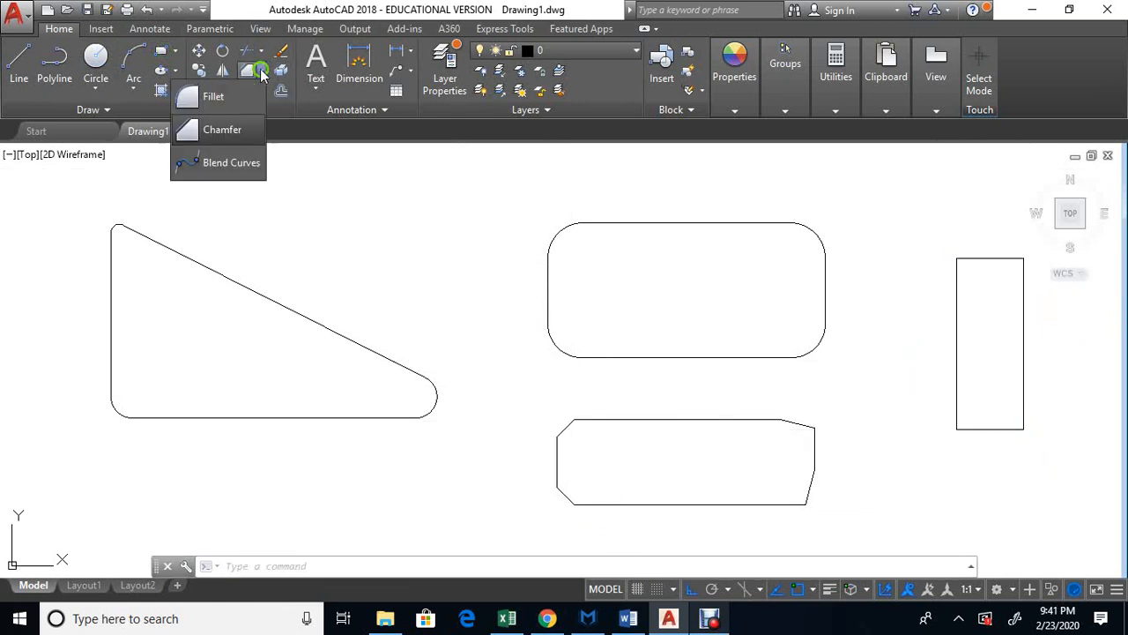
{"action": "left_click", "coordinate": [225, 130]}
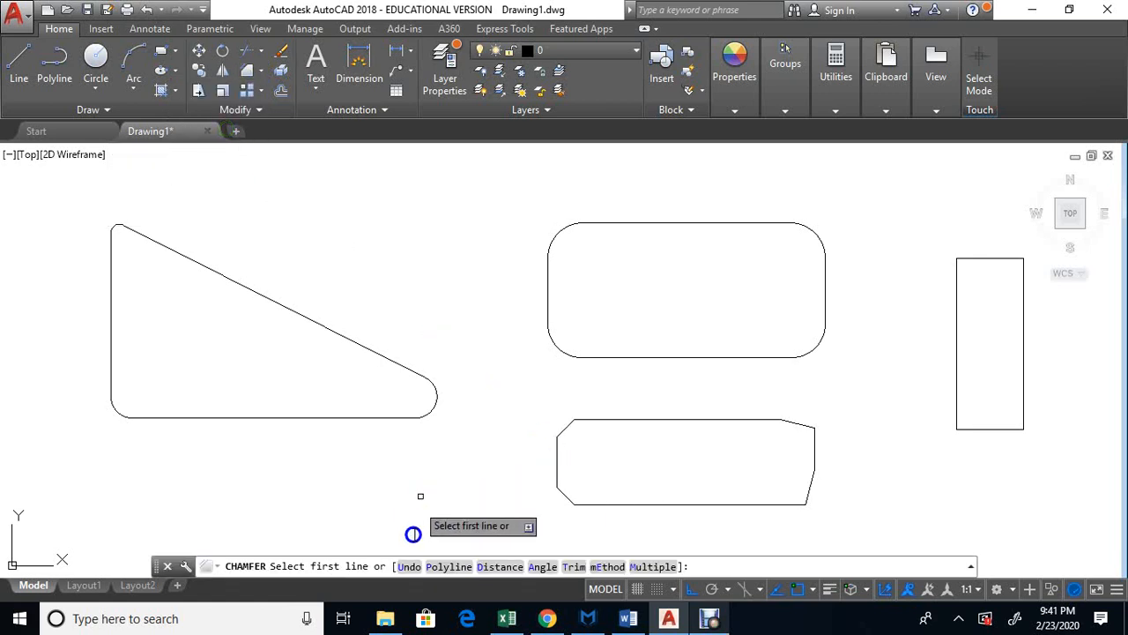
{"action": "left_click", "coordinate": [499, 567]}
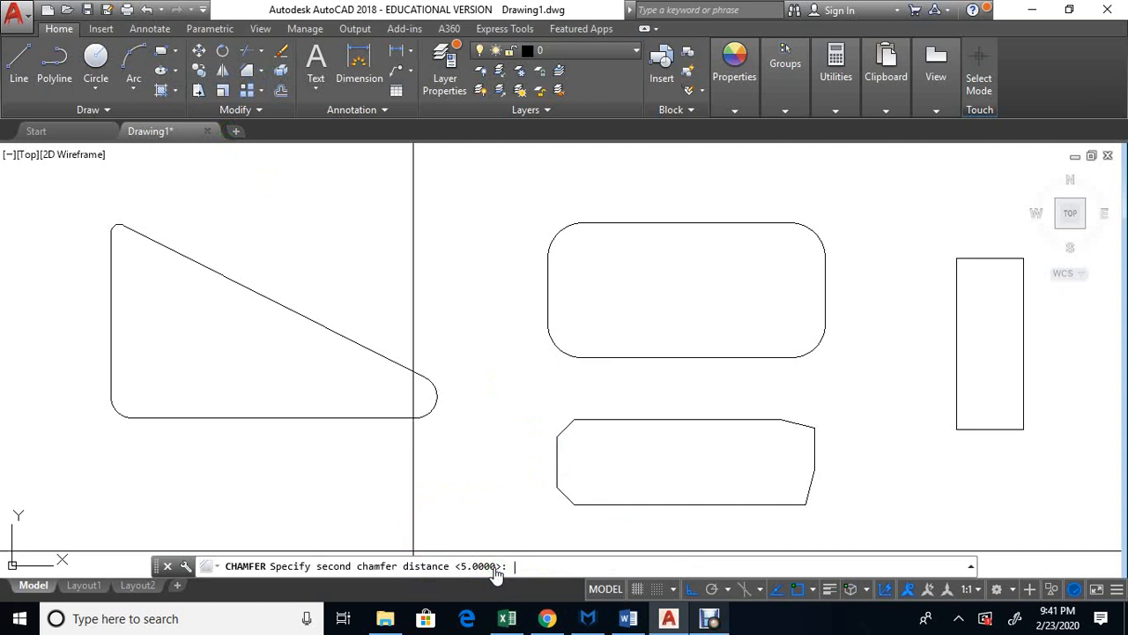
{"action": "key", "text": "Return"}
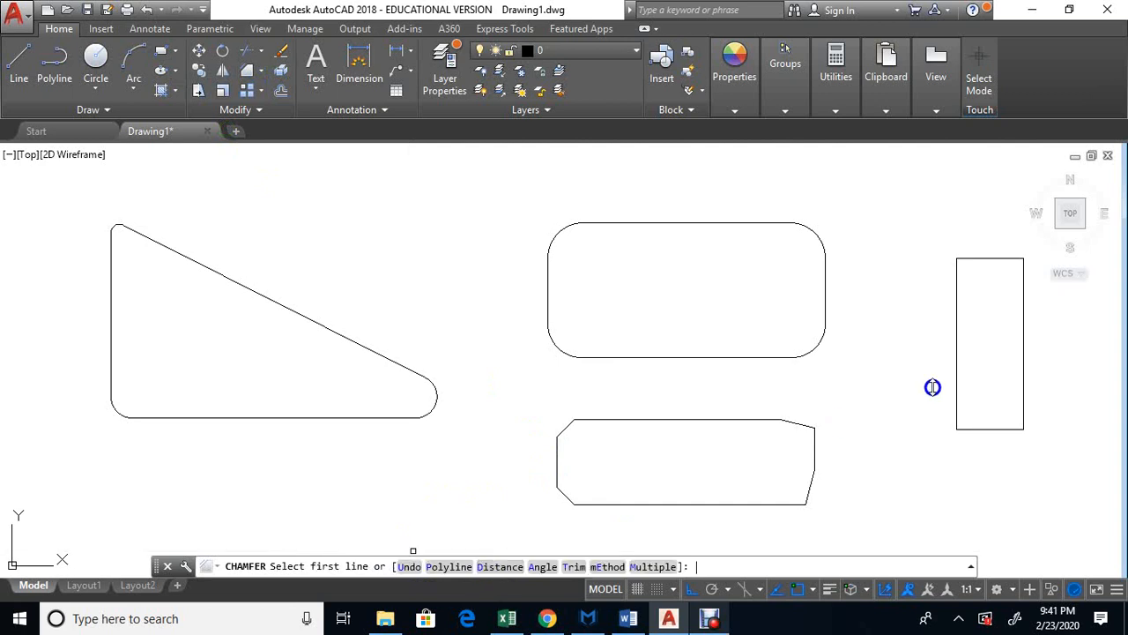
{"action": "left_click", "coordinate": [980, 258]}
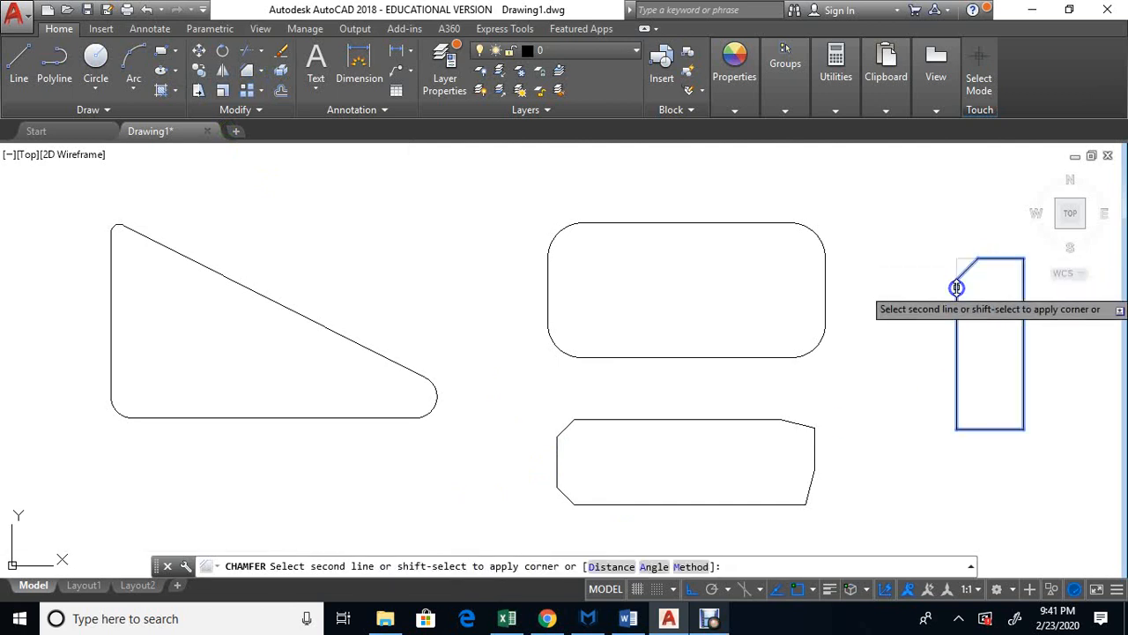
{"action": "left_click", "coordinate": [958, 286]}
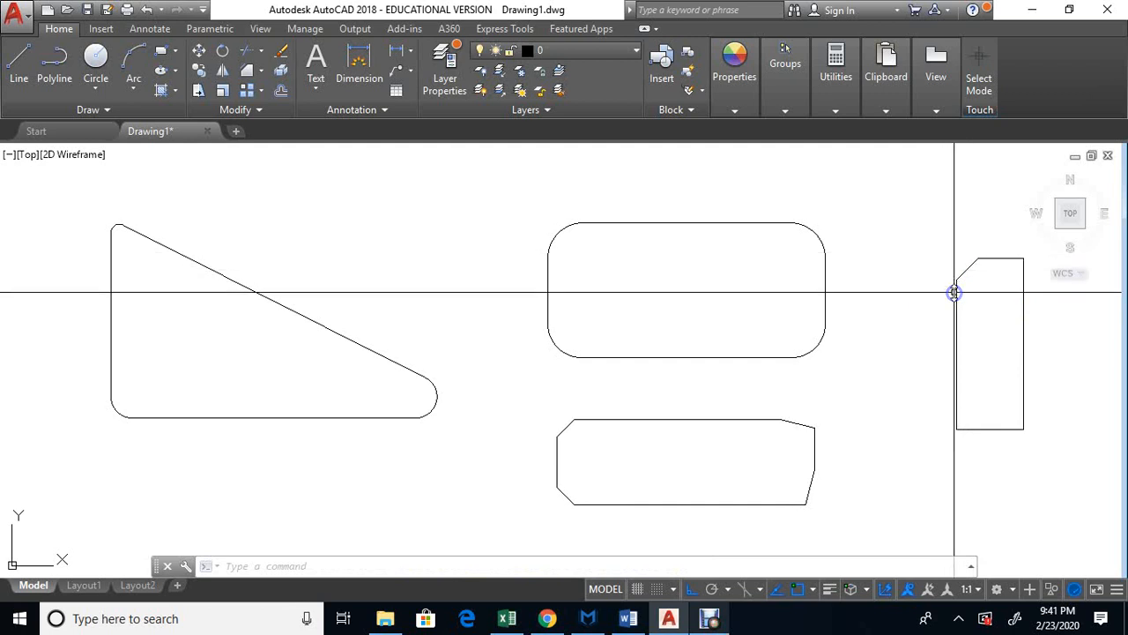
- Chamfer the vertical rectangle's three remaining corners with the same distances of 5
{"action": "key", "text": "Return"}
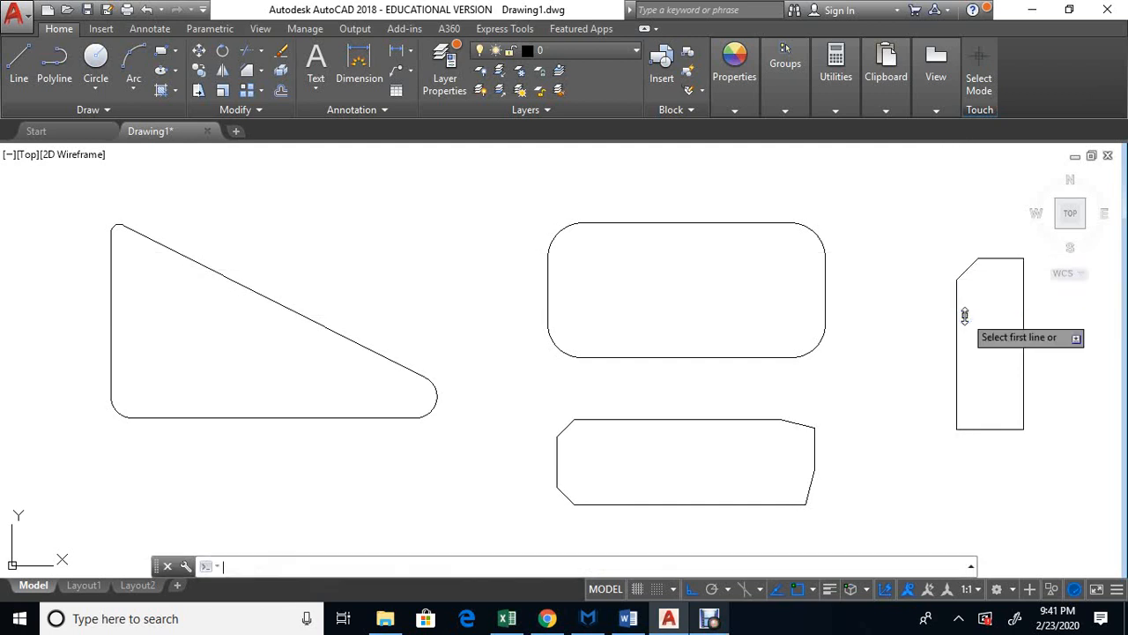
{"action": "left_click", "coordinate": [955, 409]}
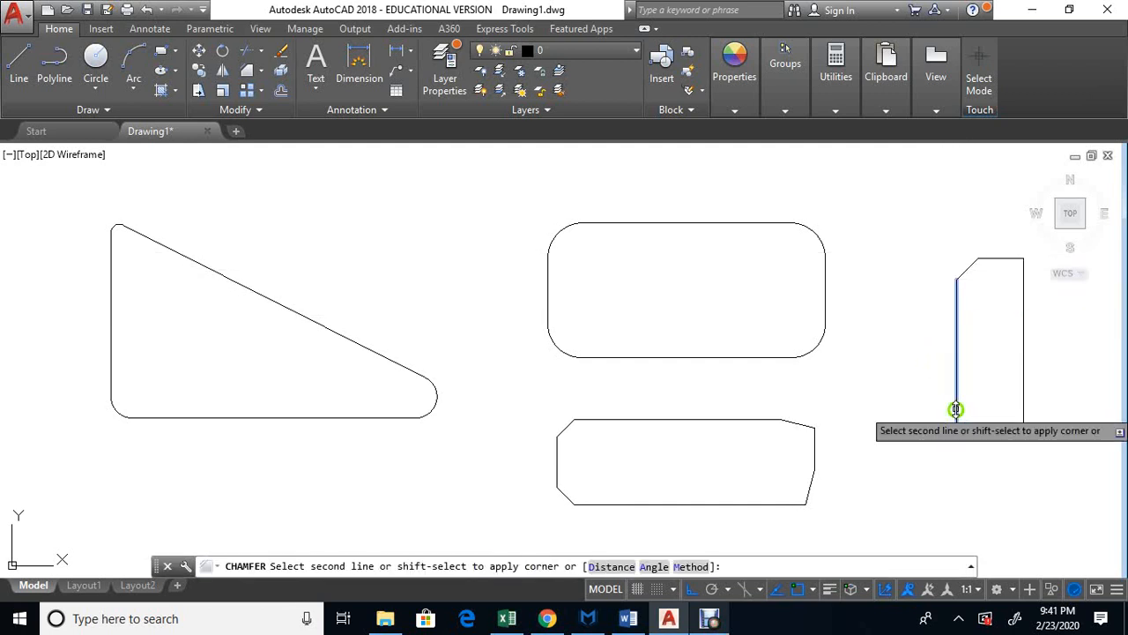
{"action": "left_click", "coordinate": [982, 428]}
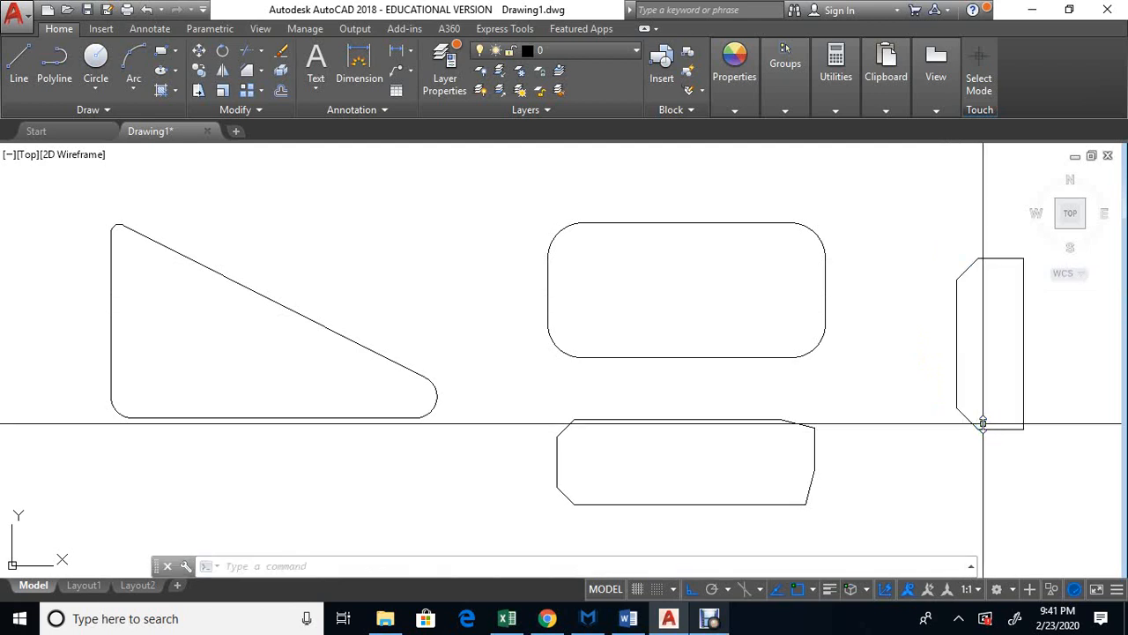
{"action": "key", "text": "Return"}
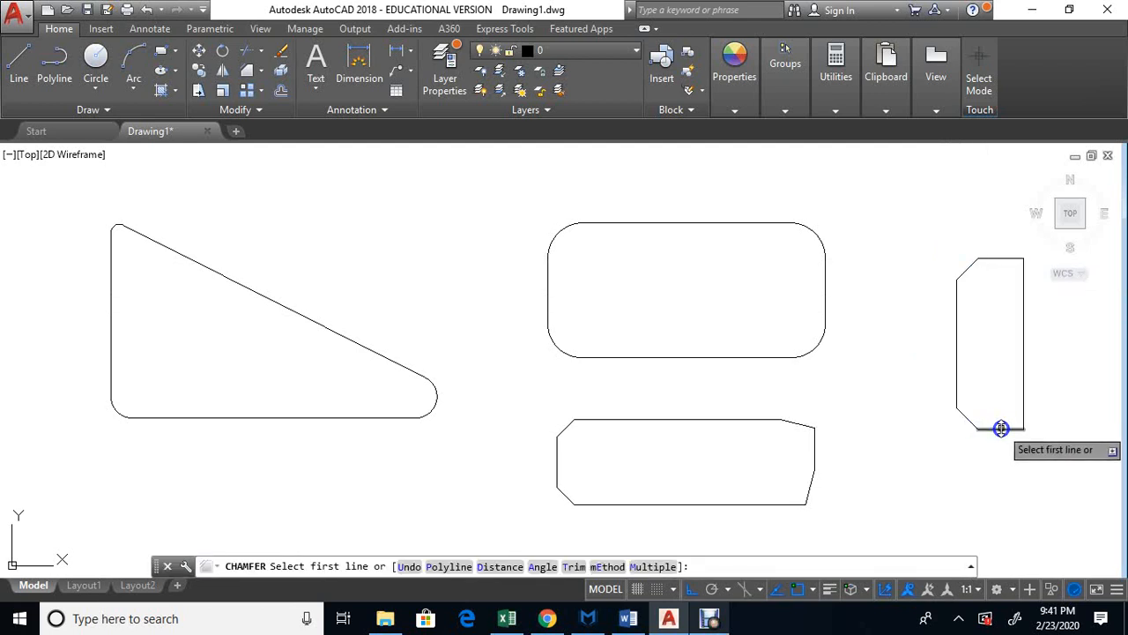
{"action": "left_click", "coordinate": [998, 429]}
{"action": "left_click", "coordinate": [1022, 392]}
{"action": "key", "text": "Return"}
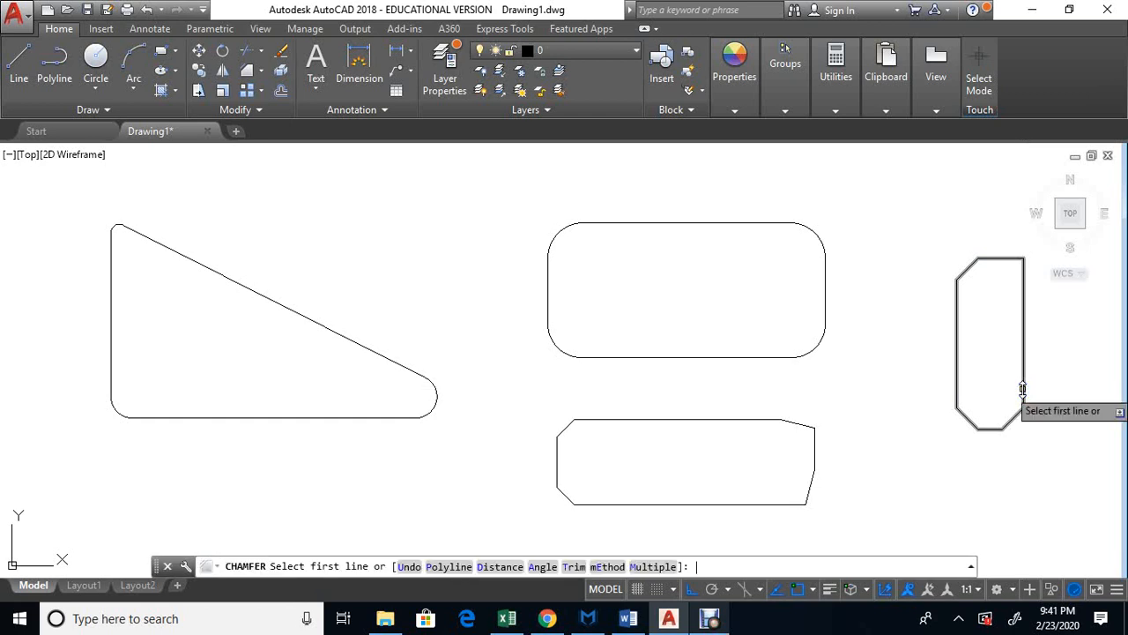
{"action": "left_click", "coordinate": [1007, 257]}
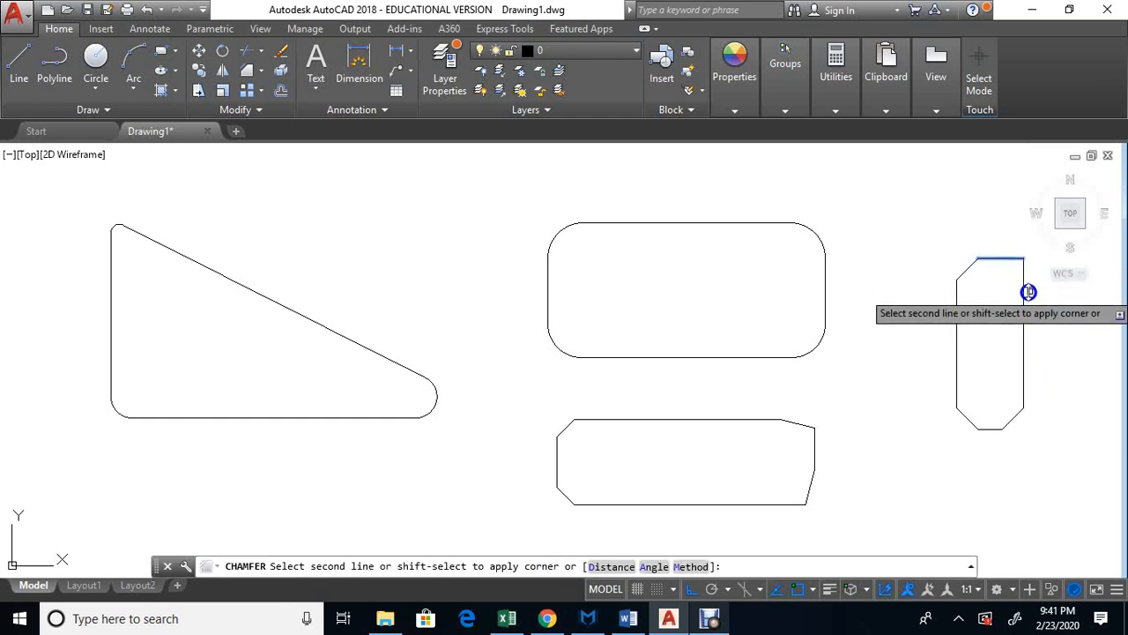
{"action": "left_click", "coordinate": [1022, 295]}
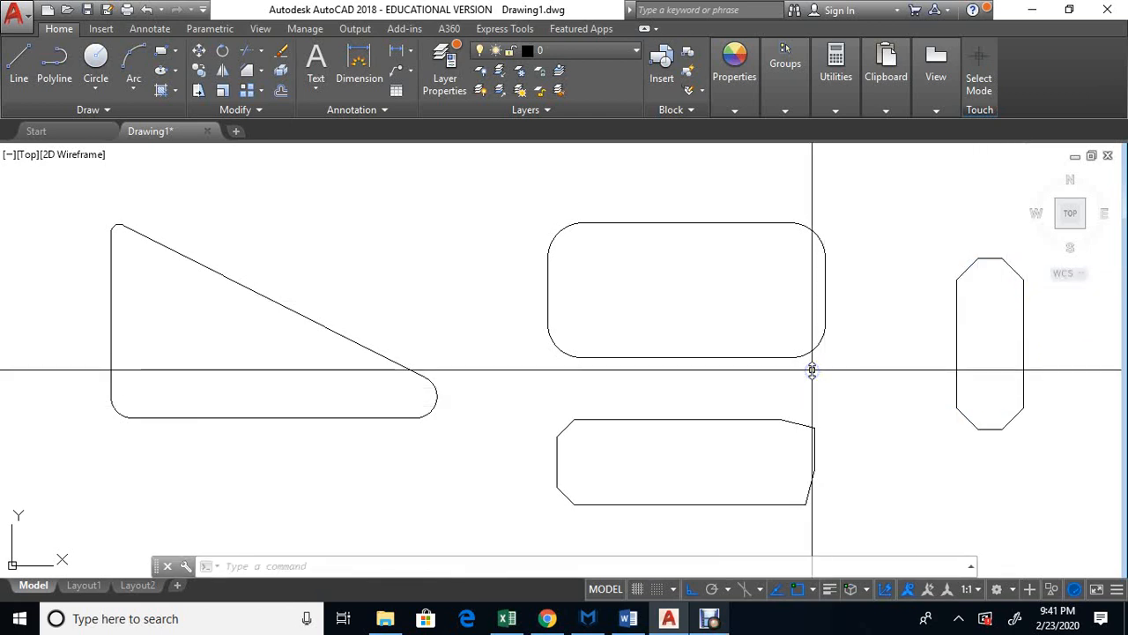
- Square off the vertical rectangle's chamfered lower-left corner using Fillet with radius 0 on its two adjoining edges
{"action": "left_click", "coordinate": [261, 74]}
{"action": "left_click", "coordinate": [232, 96]}
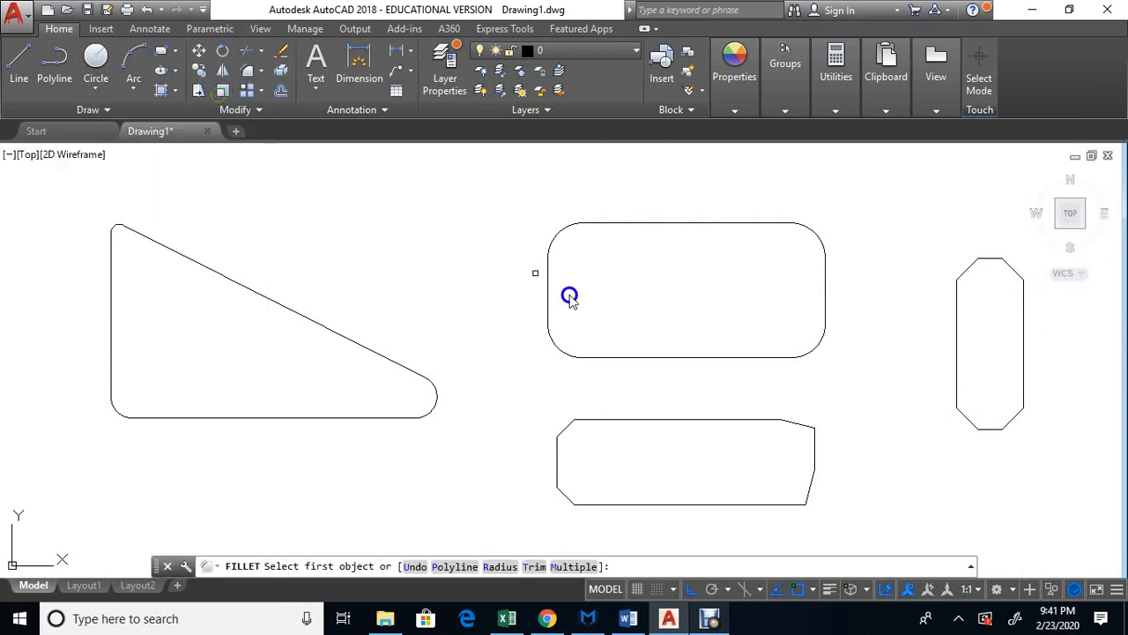
{"action": "left_click", "coordinate": [500, 567]}
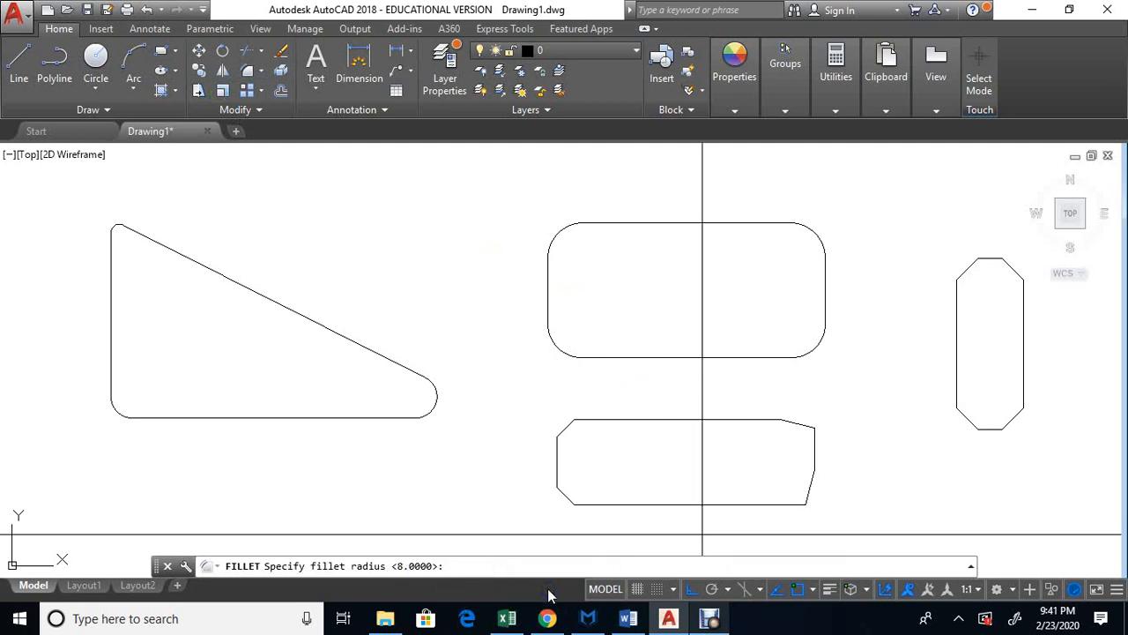
{"action": "key", "text": "Return"}
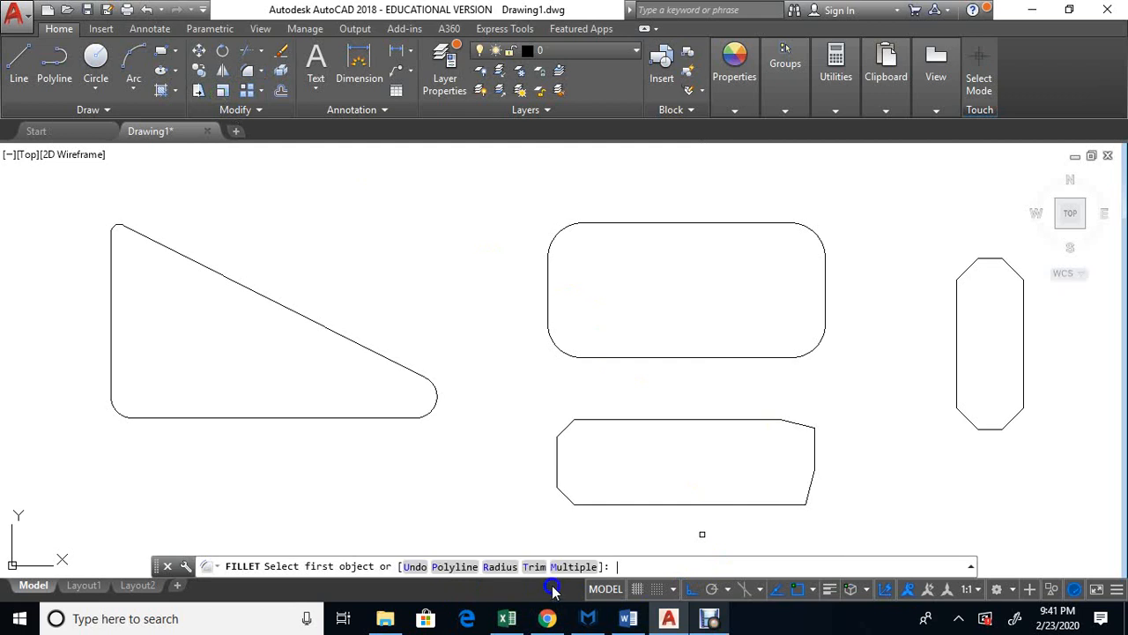
{"action": "left_click", "coordinate": [955, 388]}
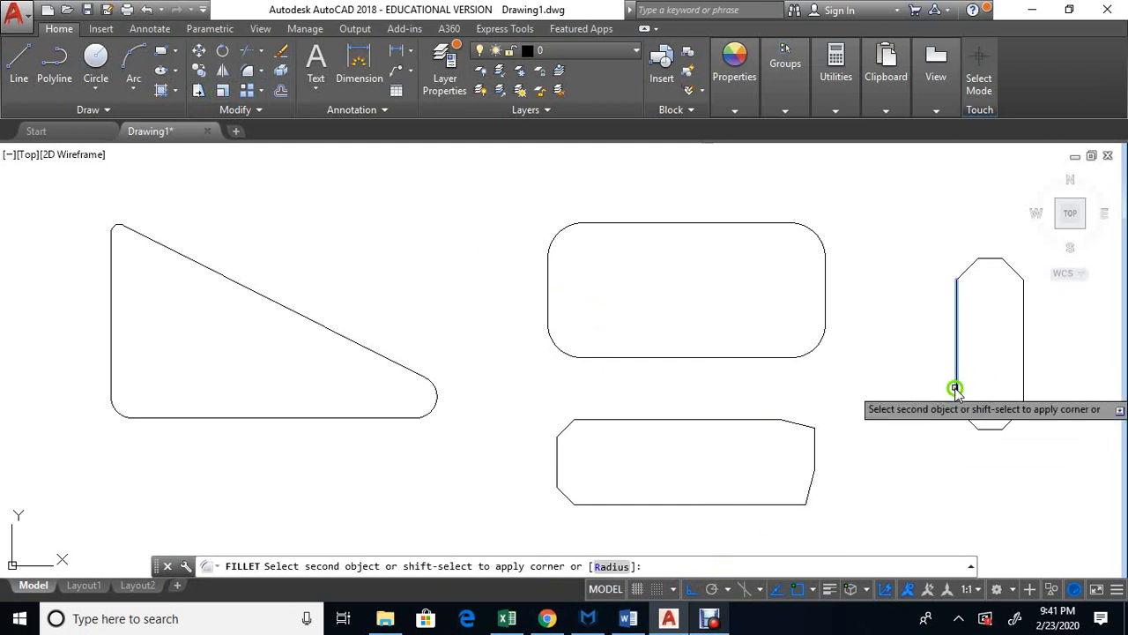
{"action": "left_click", "coordinate": [991, 431]}
{"action": "scroll", "coordinate": [992, 438], "scroll_direction": "up", "scroll_amount": 4}
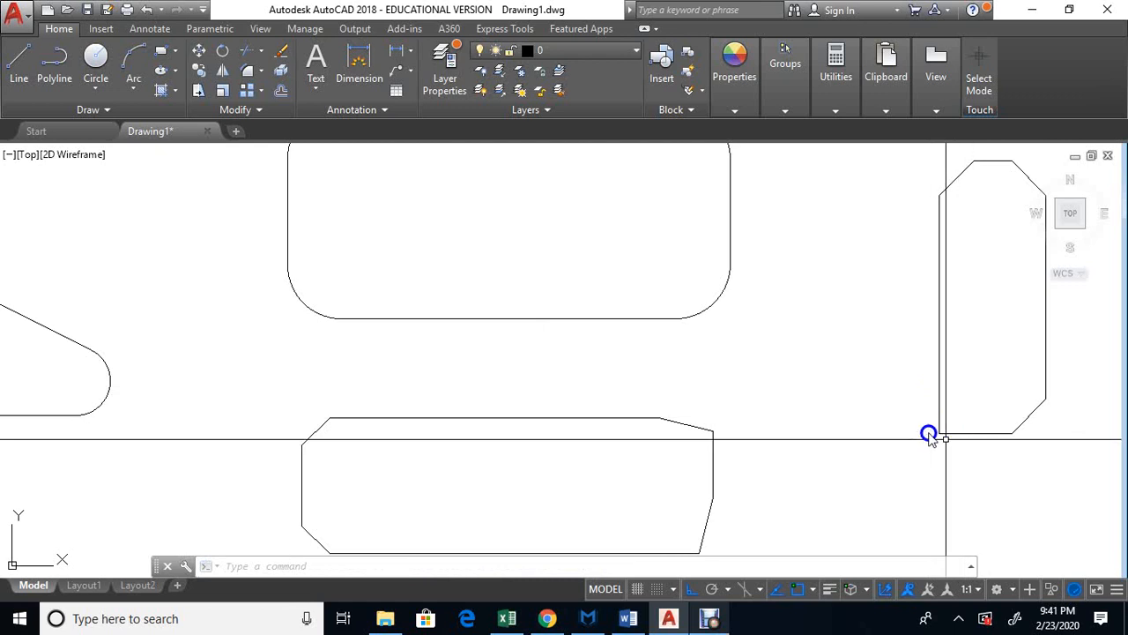
- Restore the lower horizontal rectangle's chamfered upper-left corner to a sharp corner using Fillet with radius 0
{"action": "left_click", "coordinate": [247, 77]}
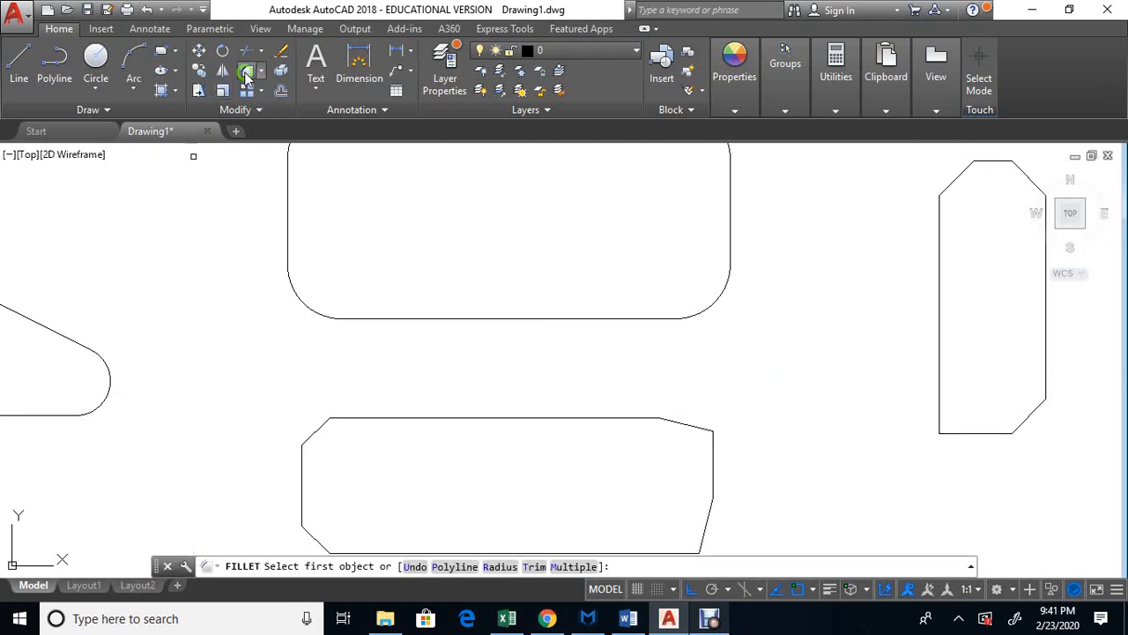
{"action": "left_click", "coordinate": [498, 566]}
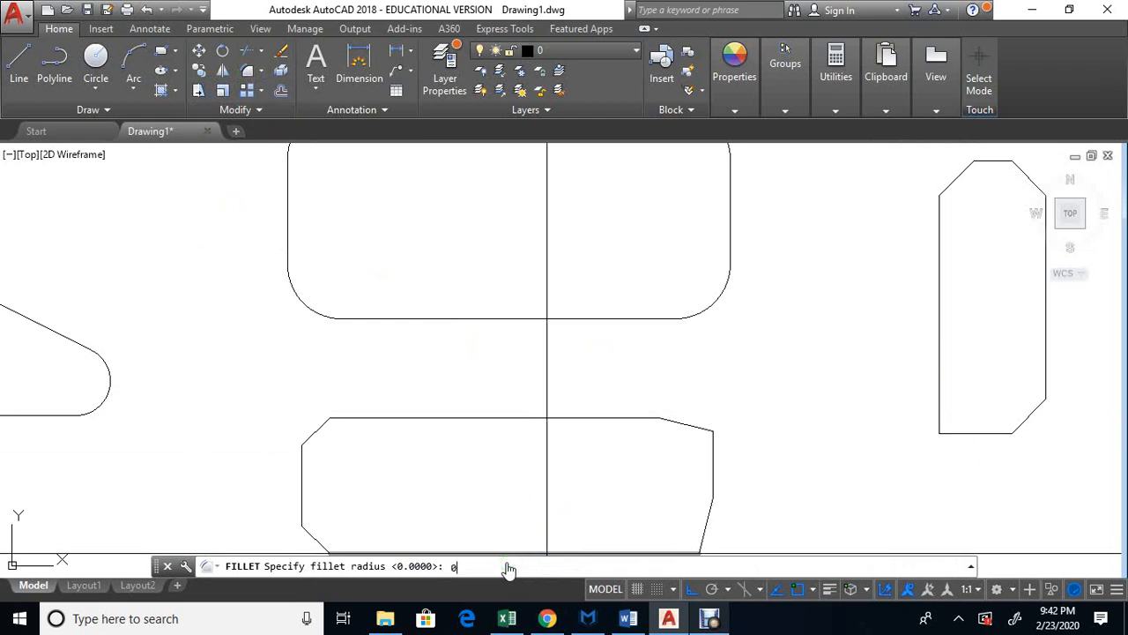
{"action": "type", "text": "0"}
{"action": "key", "text": "Return"}
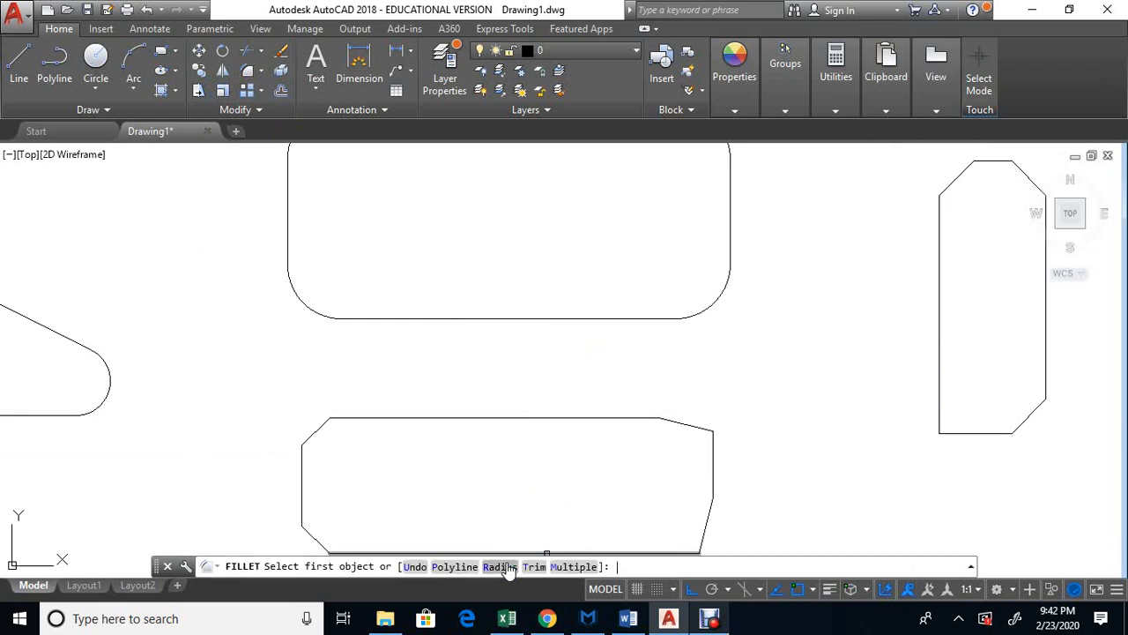
{"action": "left_click", "coordinate": [360, 417]}
{"action": "left_click", "coordinate": [302, 463]}
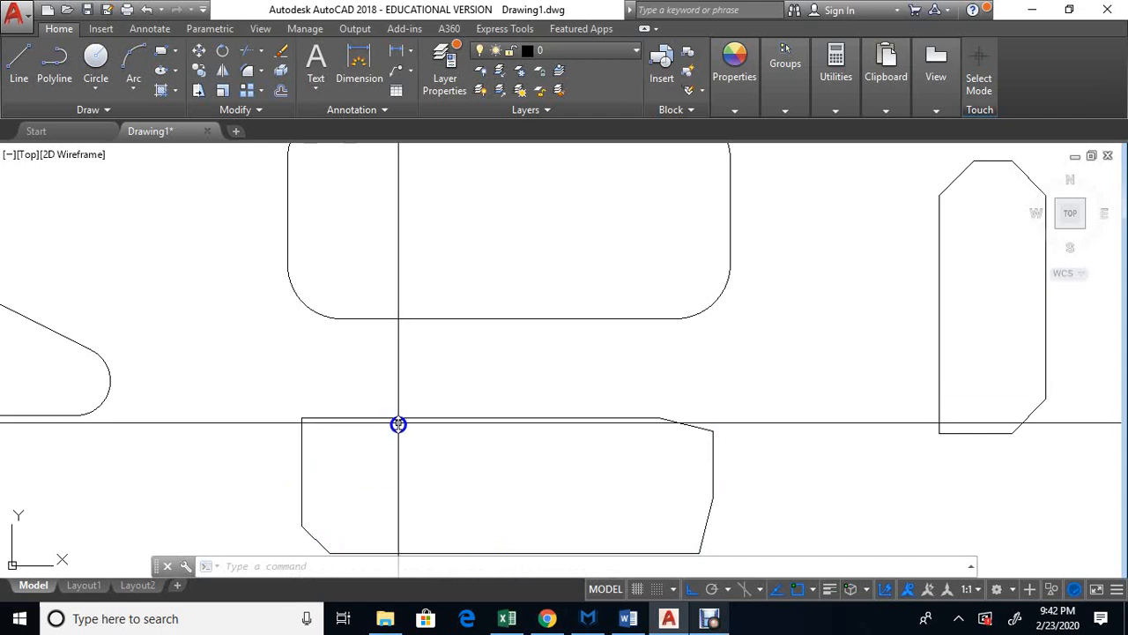